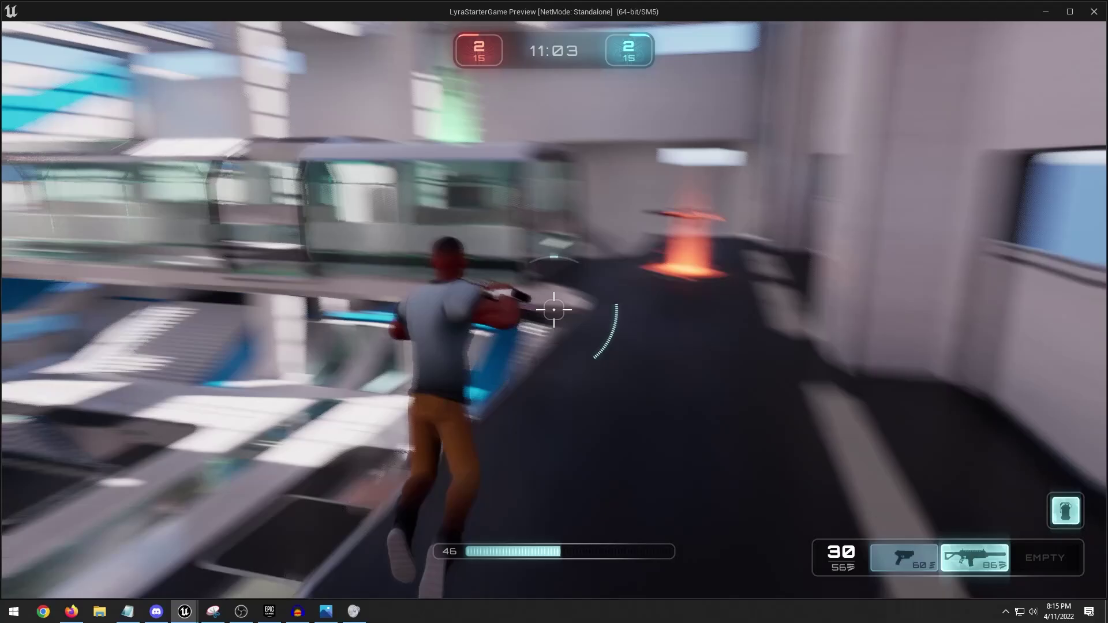
Play-test the Lyra match preview with the custom character, running and jumping through the level and firing the rifle.
key(w)
right_click(555, 310)
click(554, 310)
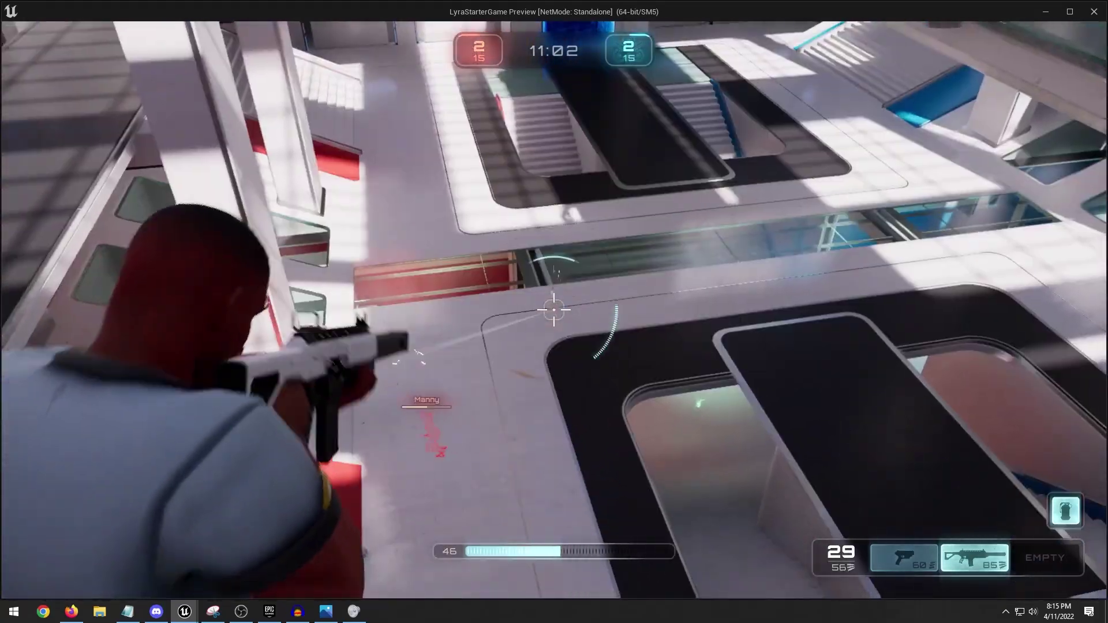
click(555, 310)
key(w)
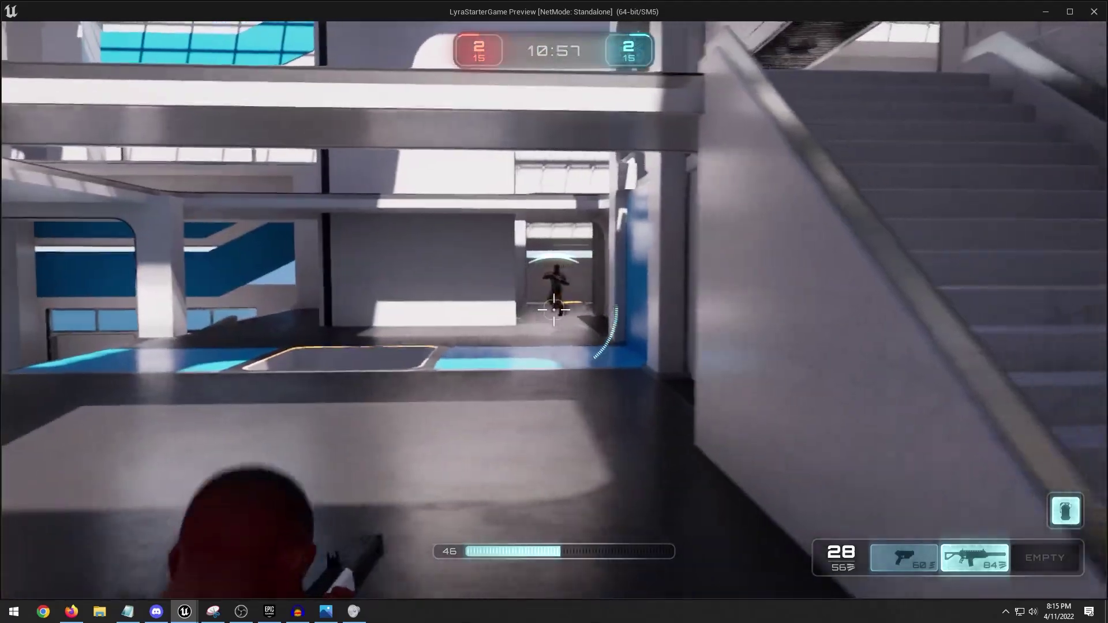
click(555, 310)
click(554, 310)
click(554, 310)
click(554, 310)
click(554, 310)
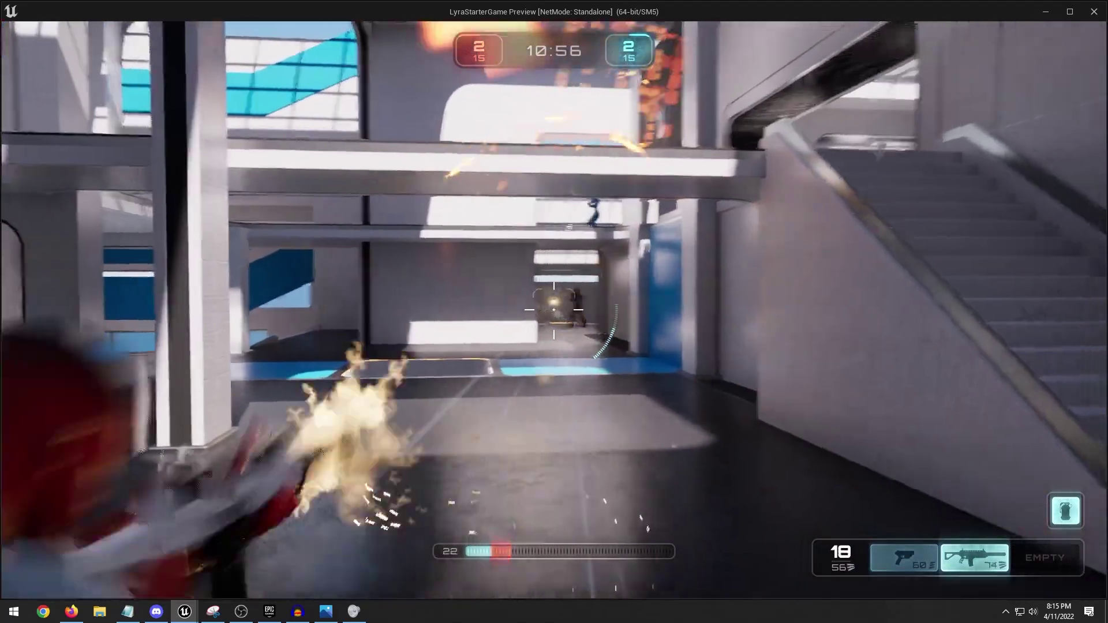
key(w)
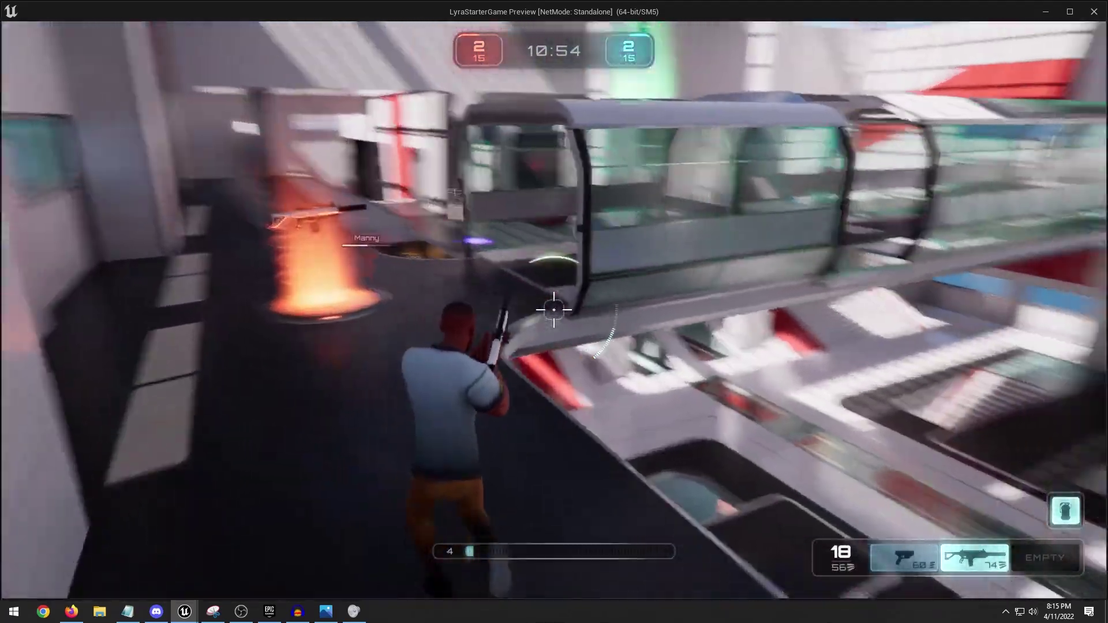
key(w)
key(space)
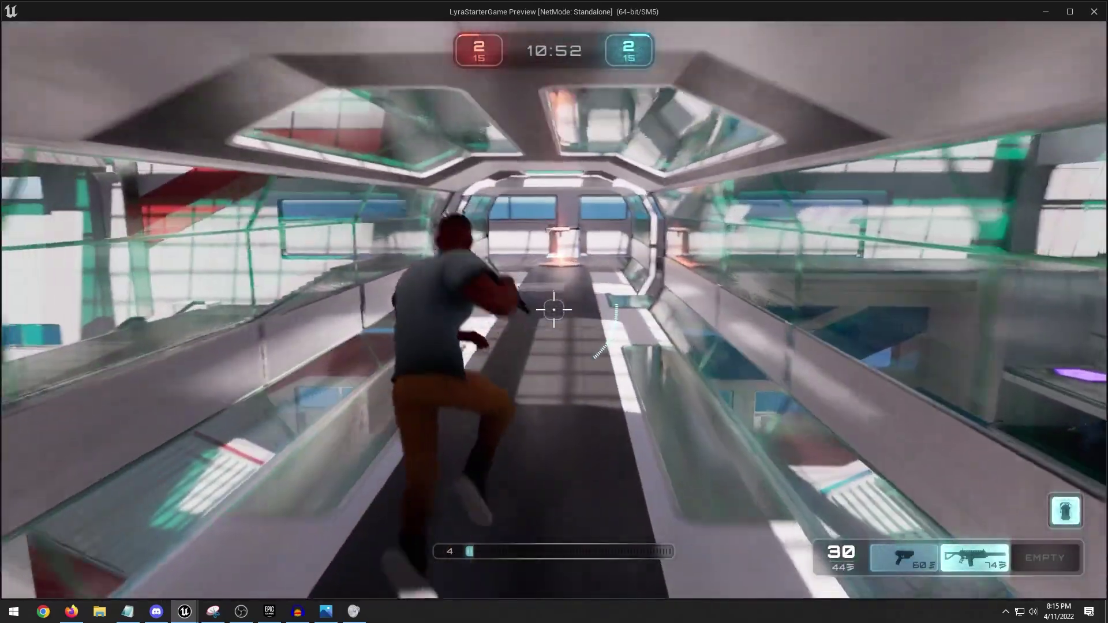
key(w)
key(space)
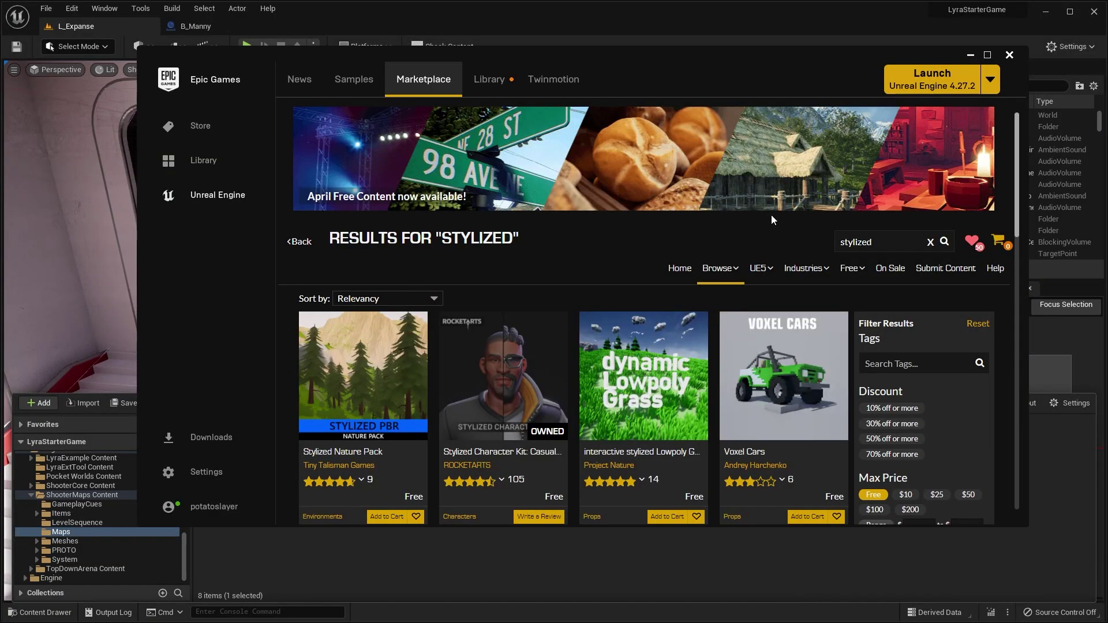
Review the Stylized Character Kit: Casual 01 product page and its preview images in the Epic Games Launcher marketplace.
mouse_move(762, 153)
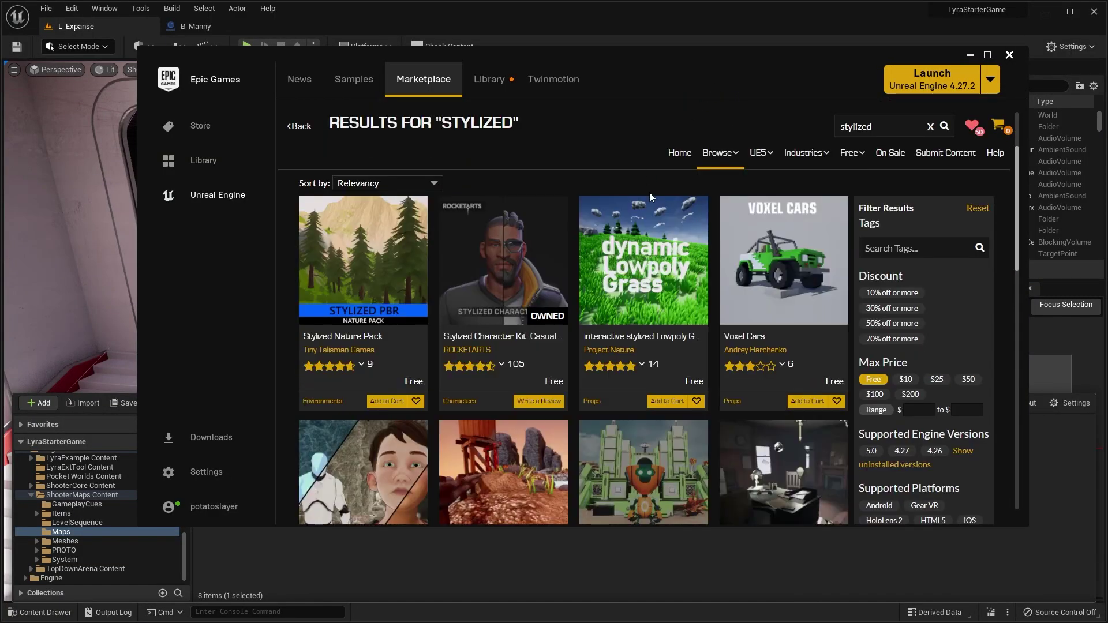
click(521, 238)
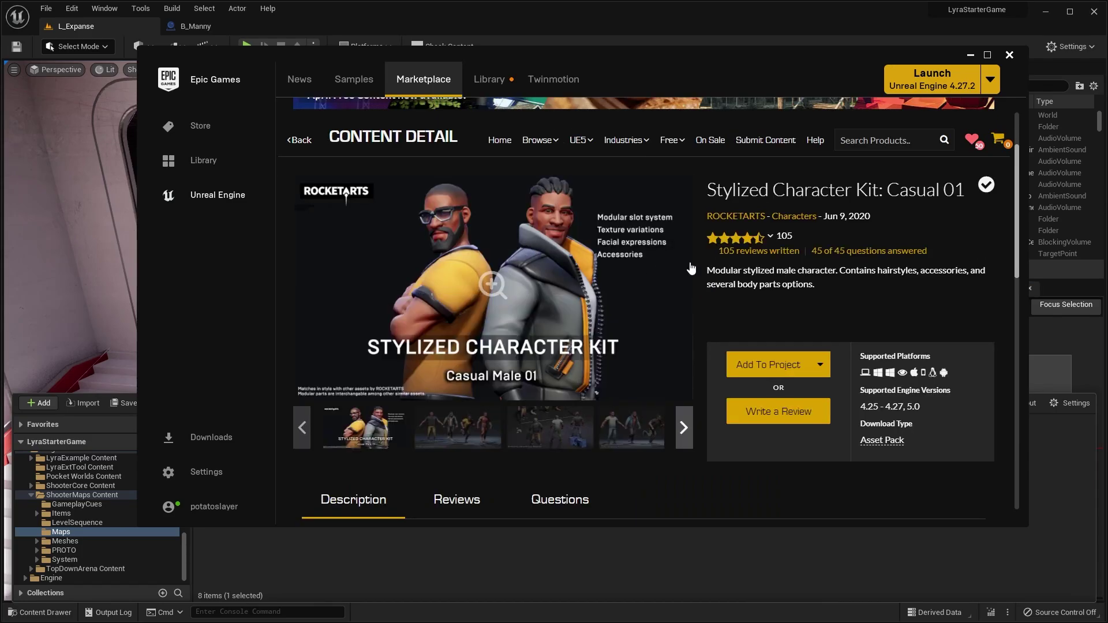
drag(708, 191, 926, 191)
click(905, 286)
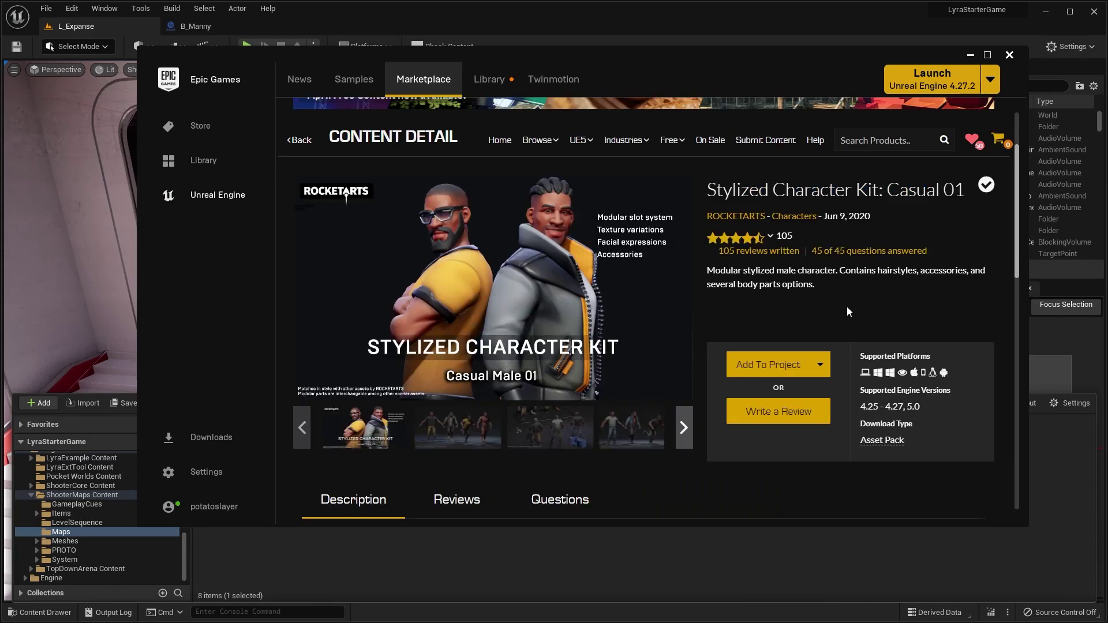
click(484, 430)
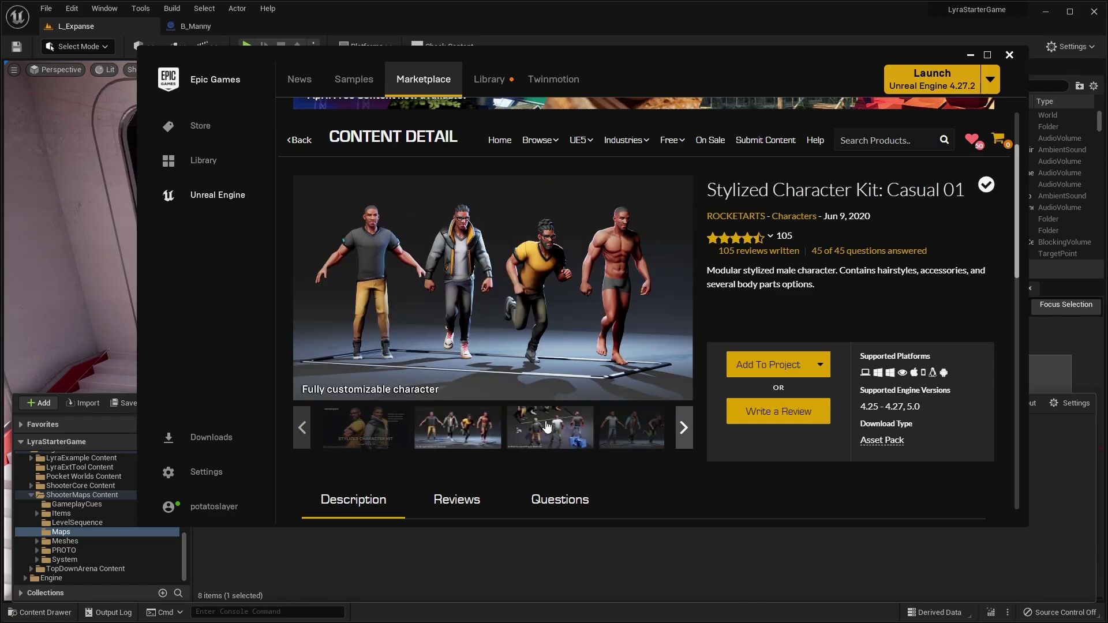
click(553, 419)
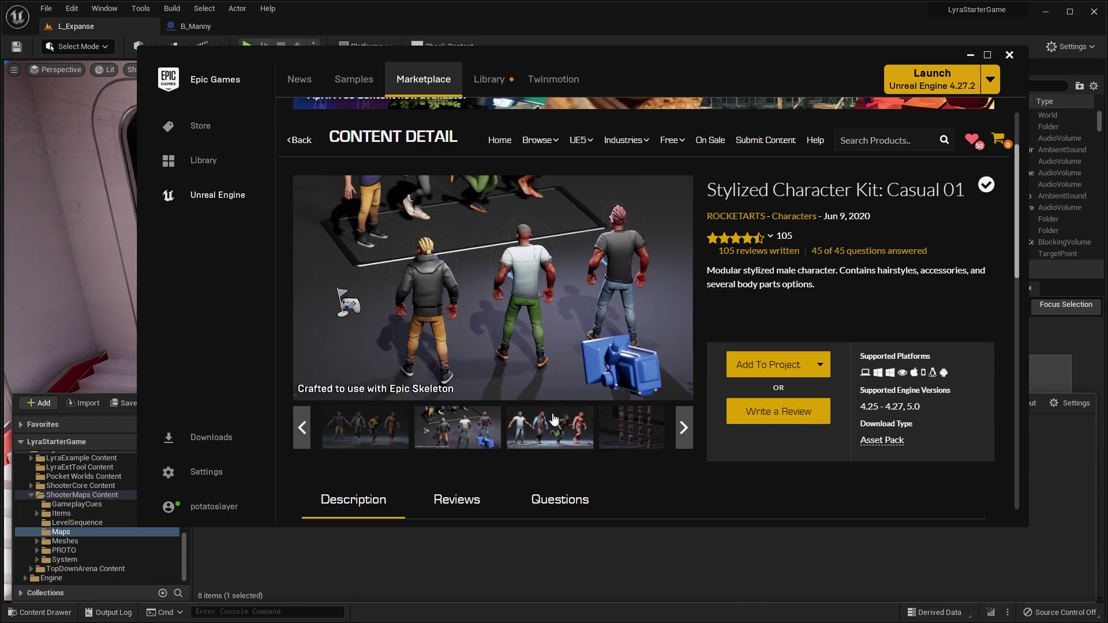
click(405, 434)
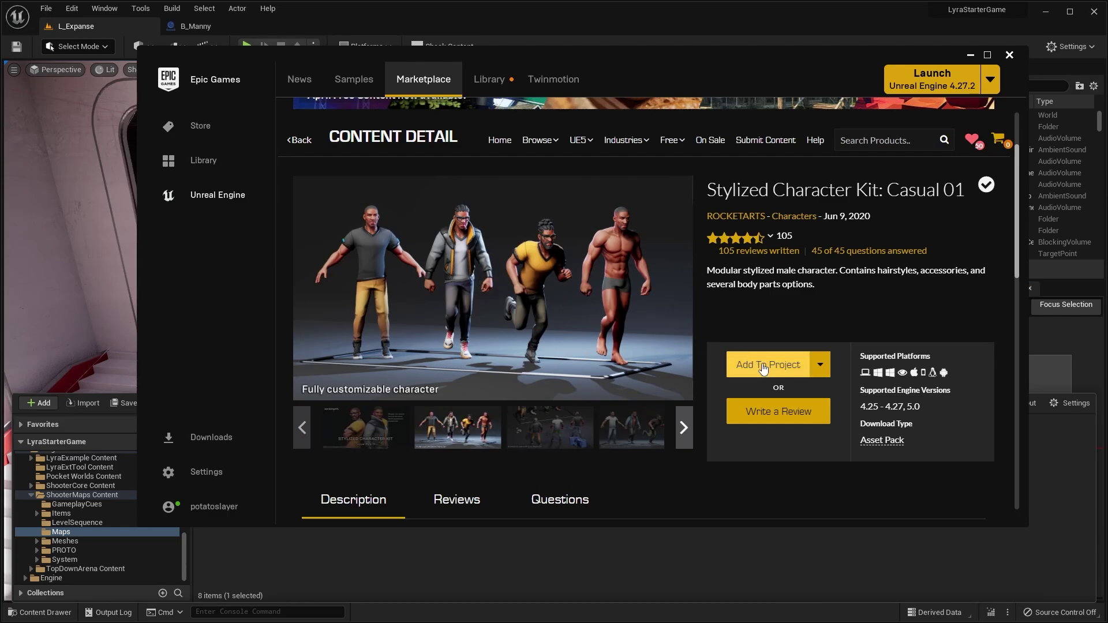
Switch to the Unreal Editor and inspect the MESH_PC_01 skeletal mesh from SCK_Casual01/Models/Premade_Characters, closing it when done.
click(968, 57)
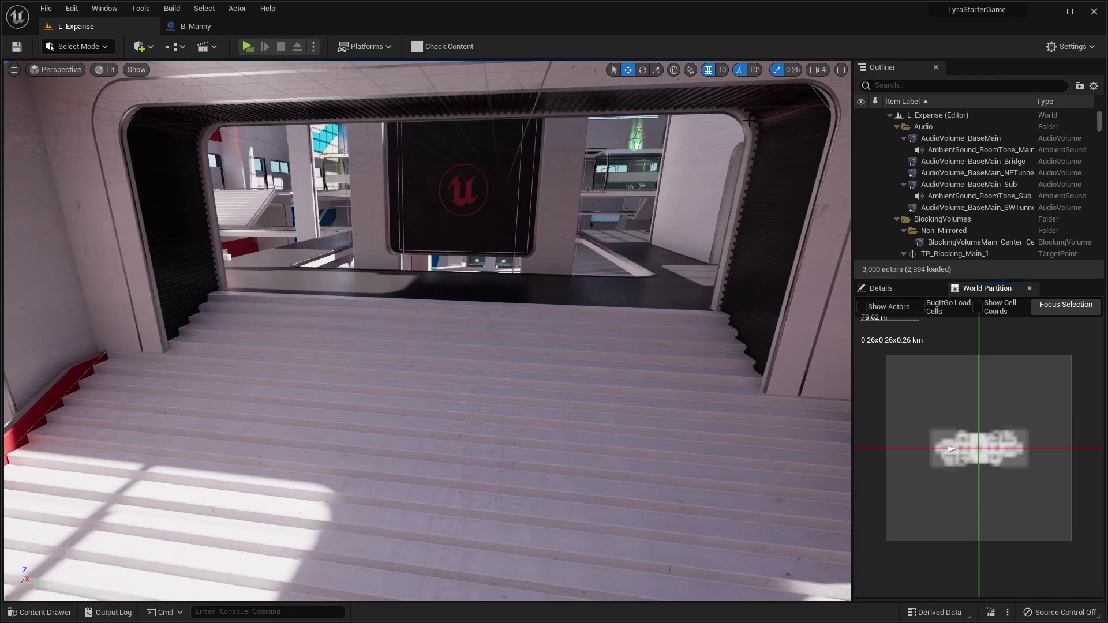
key(ctrl+space)
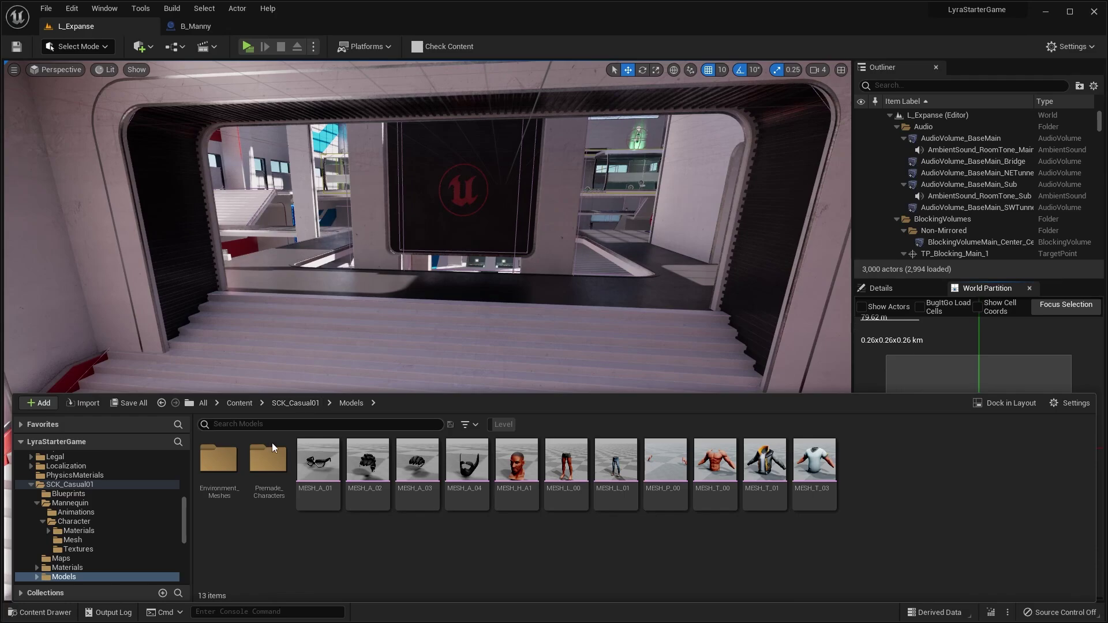
double_click(269, 459)
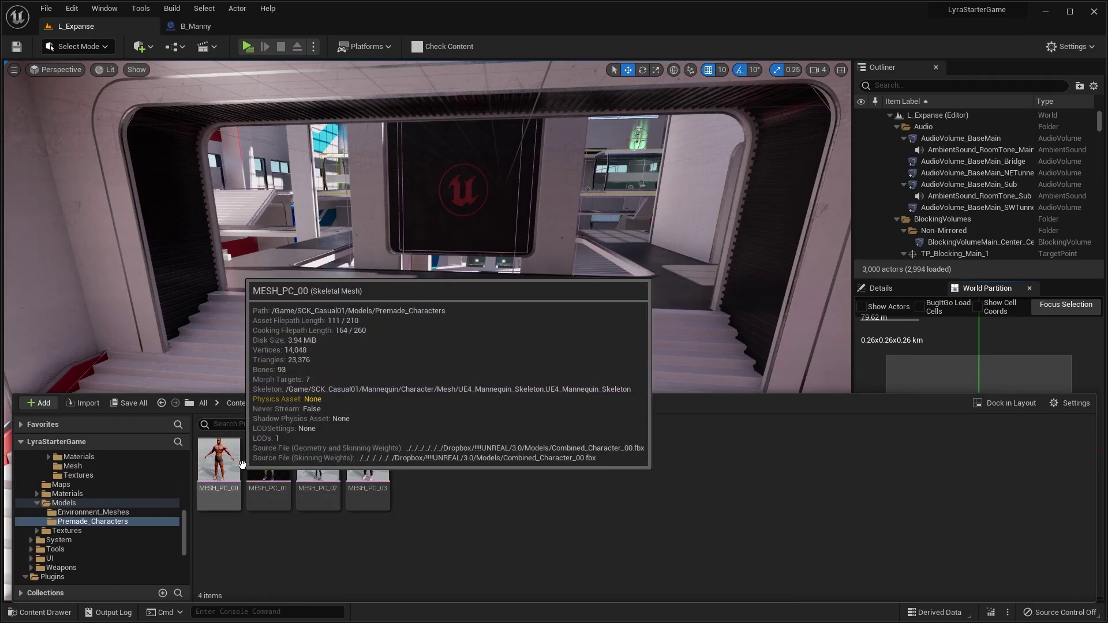
mouse_move(322, 470)
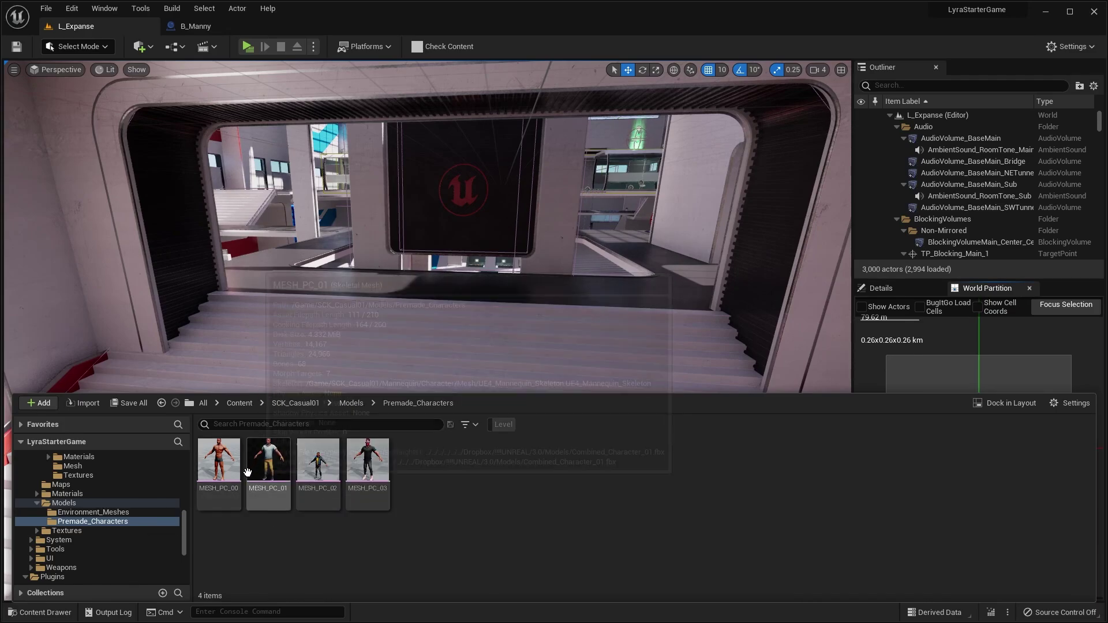
click(274, 466)
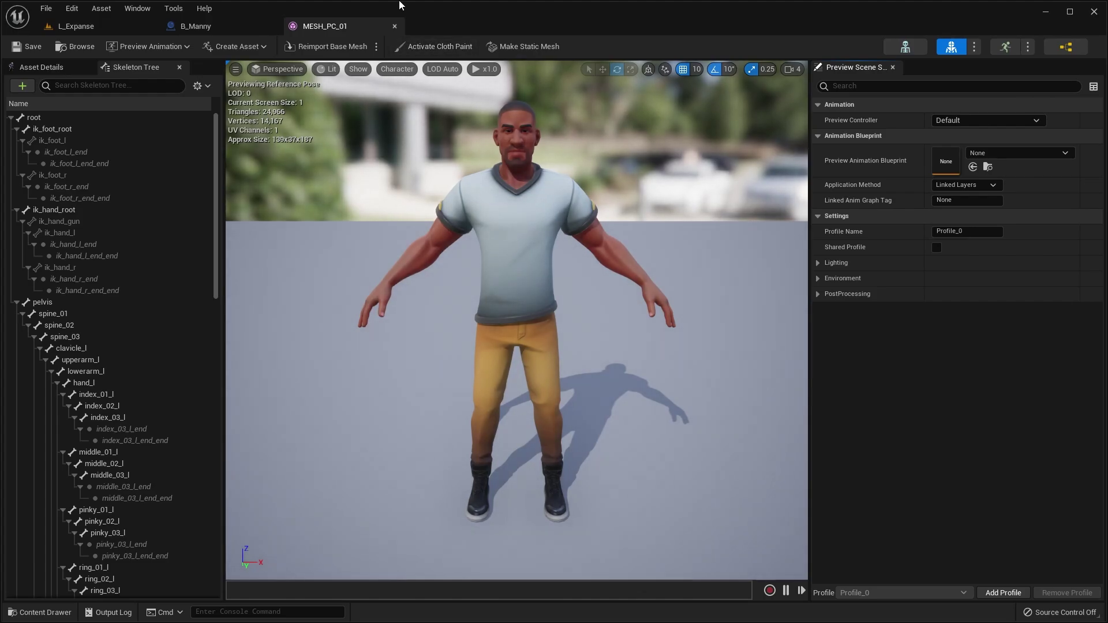
click(395, 26)
click(110, 29)
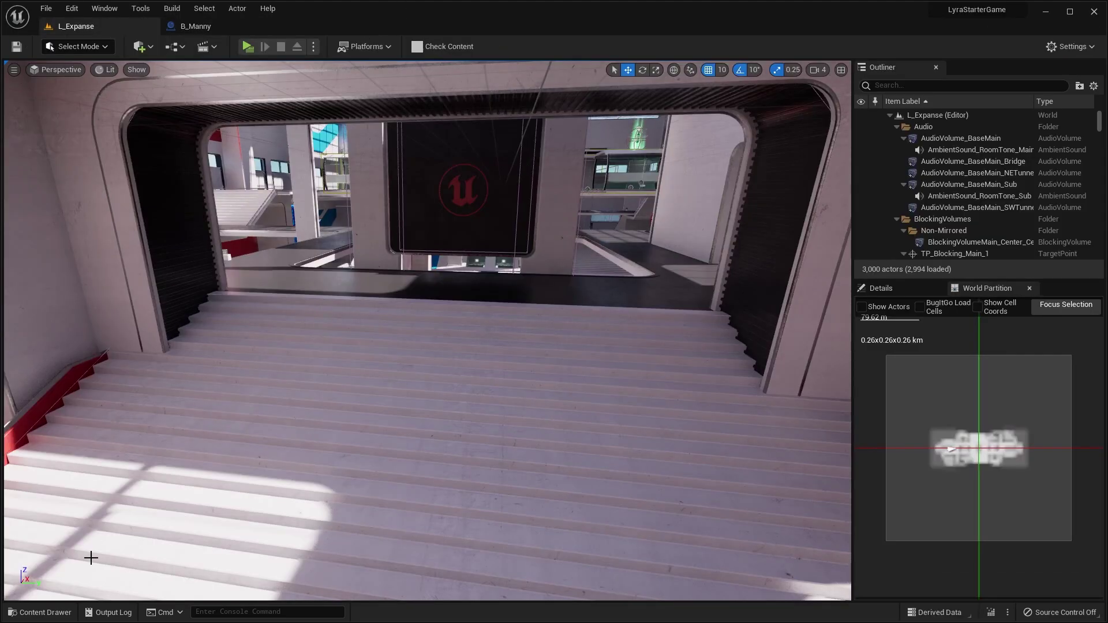
Browse the project content to the Characters/Heroes/Mannequin_UE4/Animations folder.
click(39, 613)
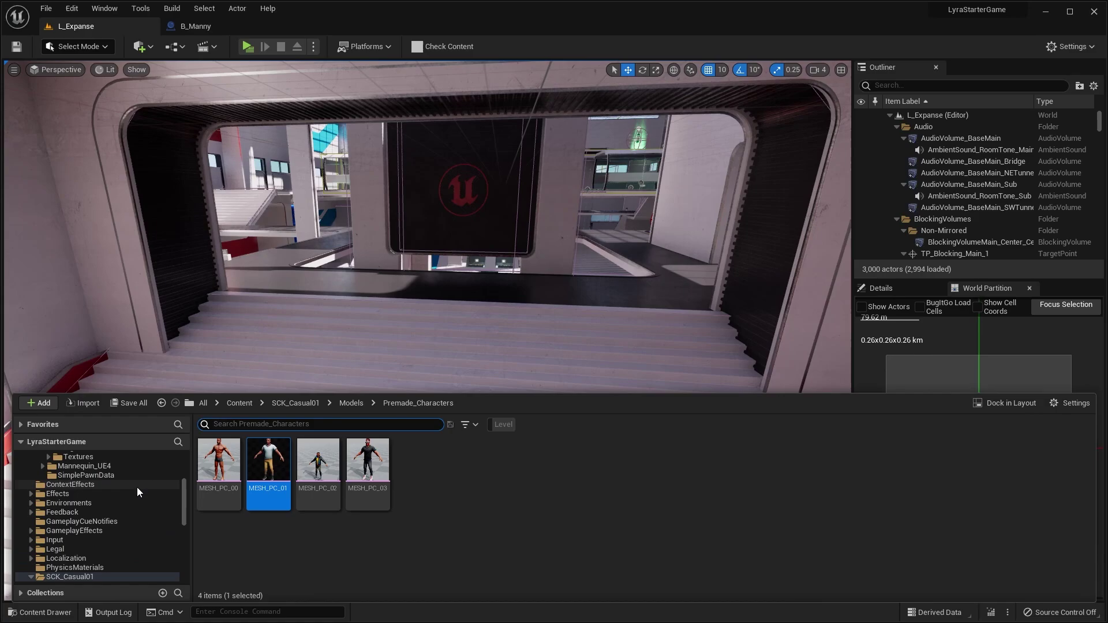
scroll(132, 491, up, 5)
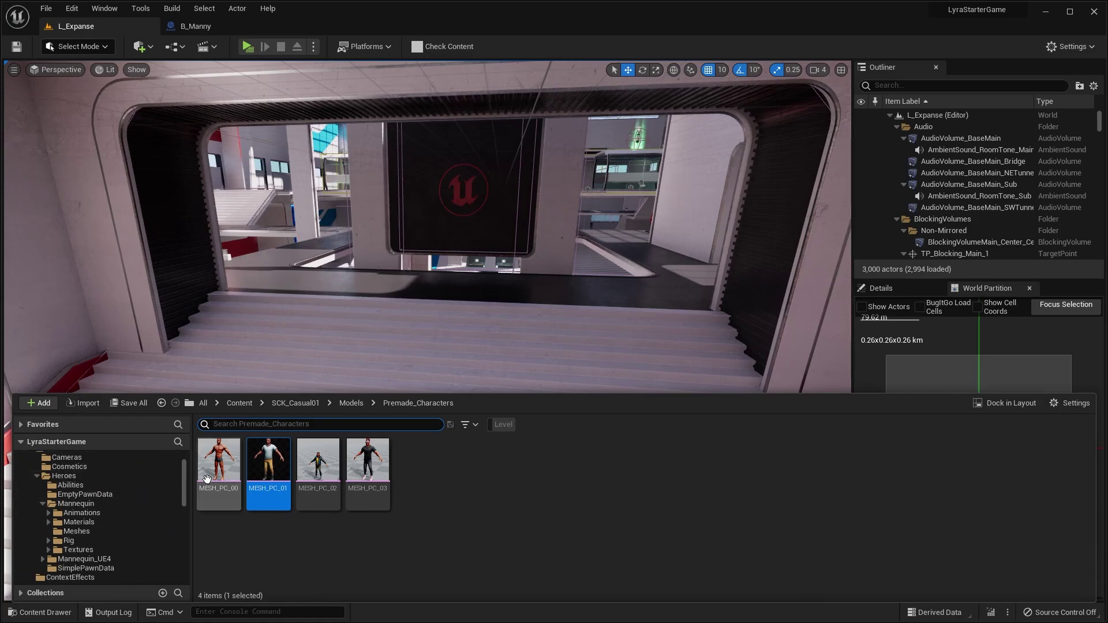
scroll(103, 491, up, 2)
click(95, 485)
click(321, 464)
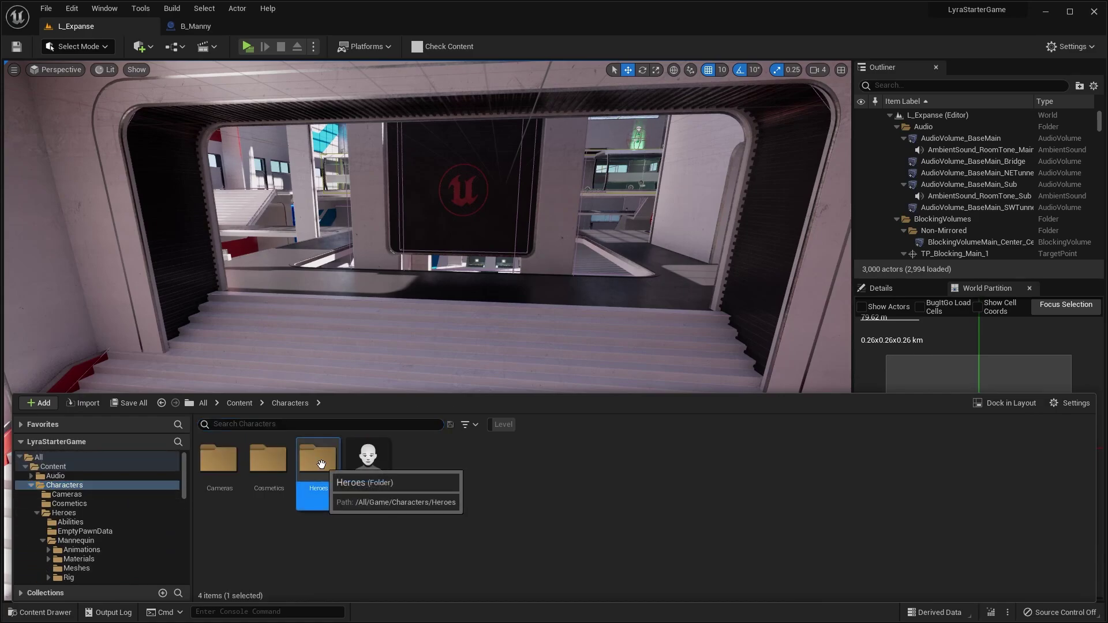
double_click(321, 464)
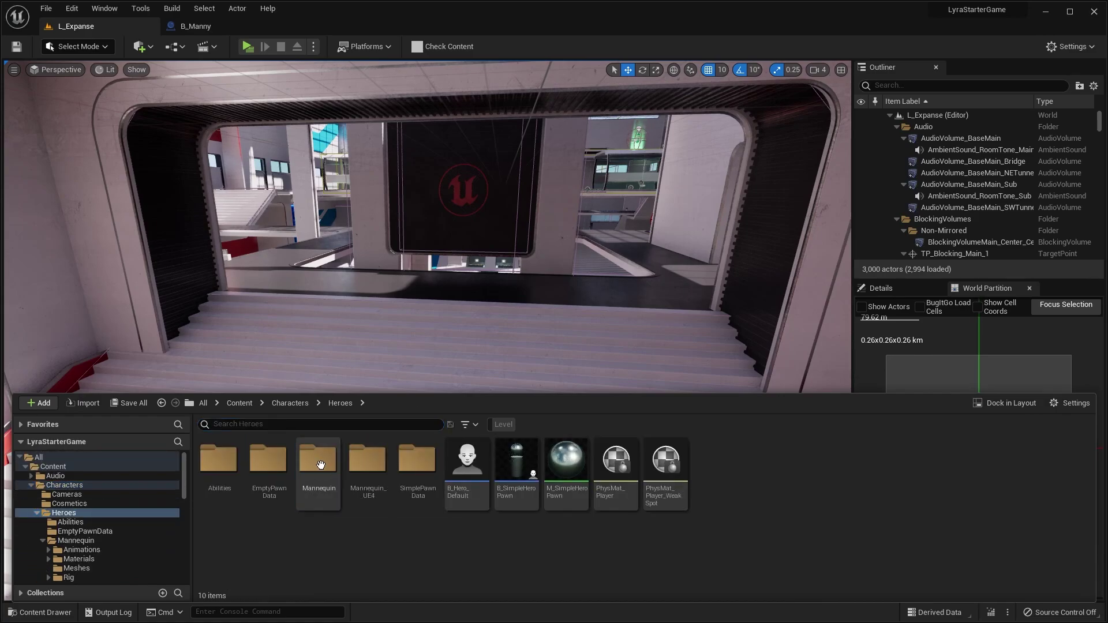
double_click(368, 485)
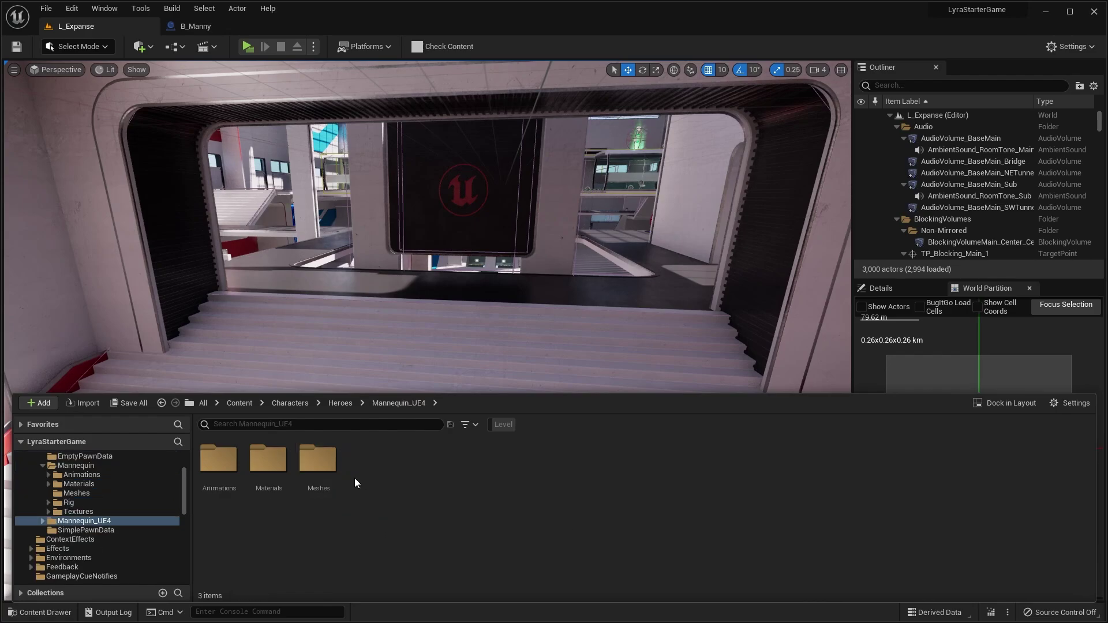
double_click(222, 460)
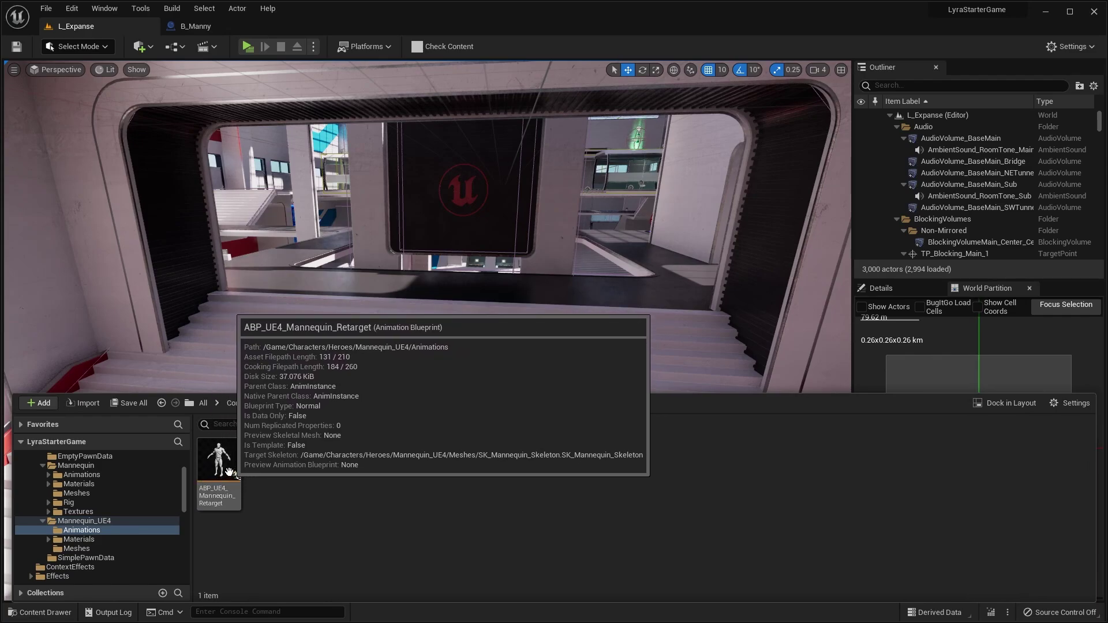
Start duplicating and retargeting the ABP_UE4_Mannequin_Retarget animation blueprint with RTG_UE4Manny_UE5Manny as the IK Retargeter.
right_click(230, 465)
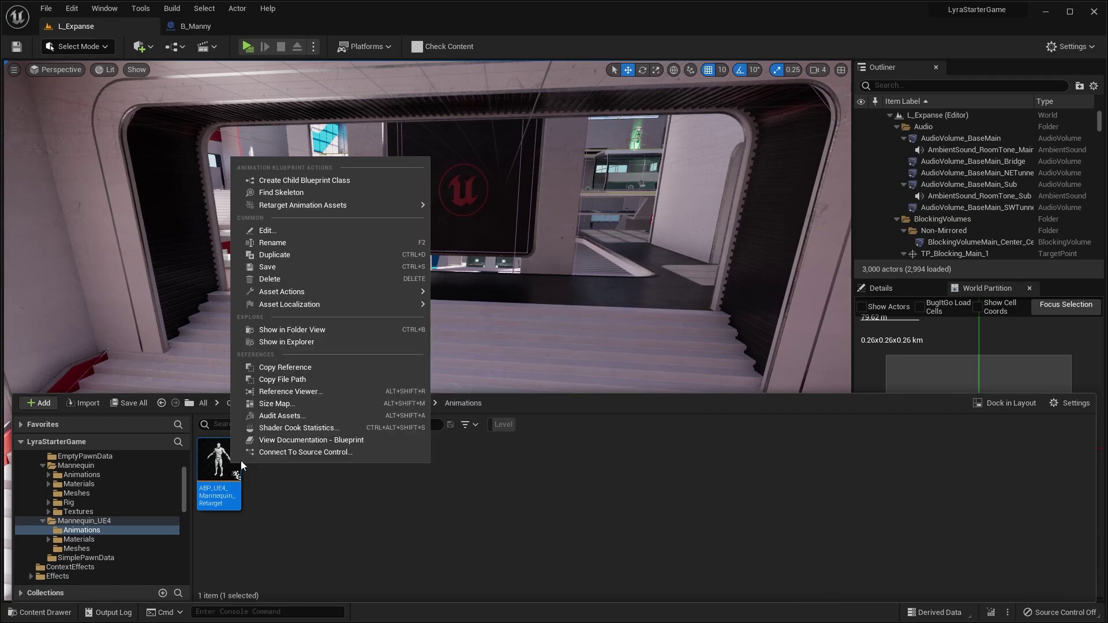
mouse_move(296, 207)
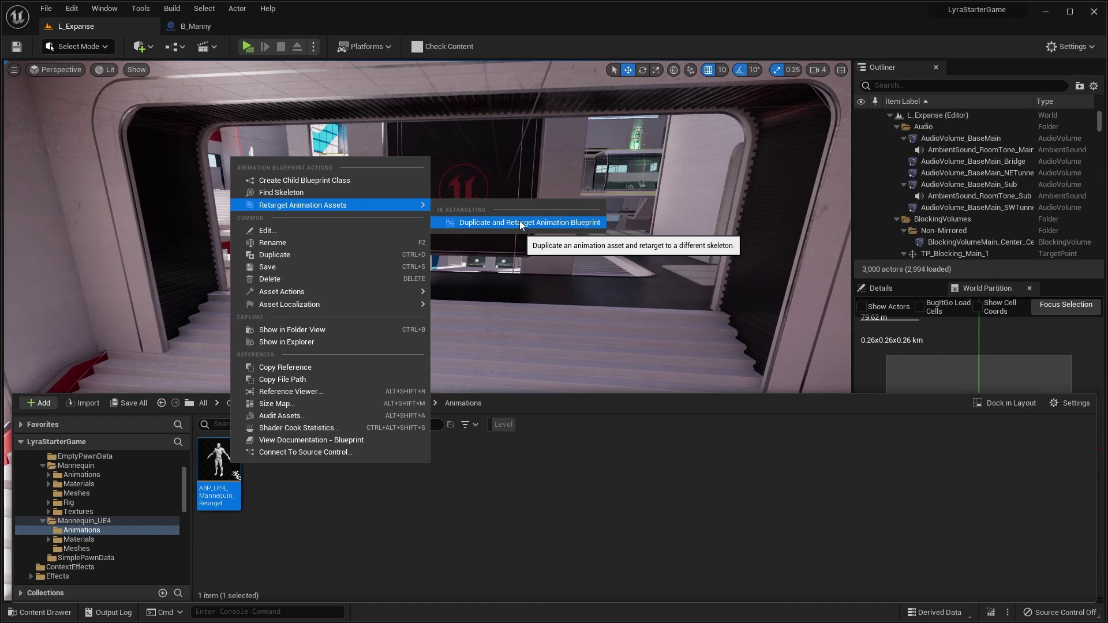
click(559, 222)
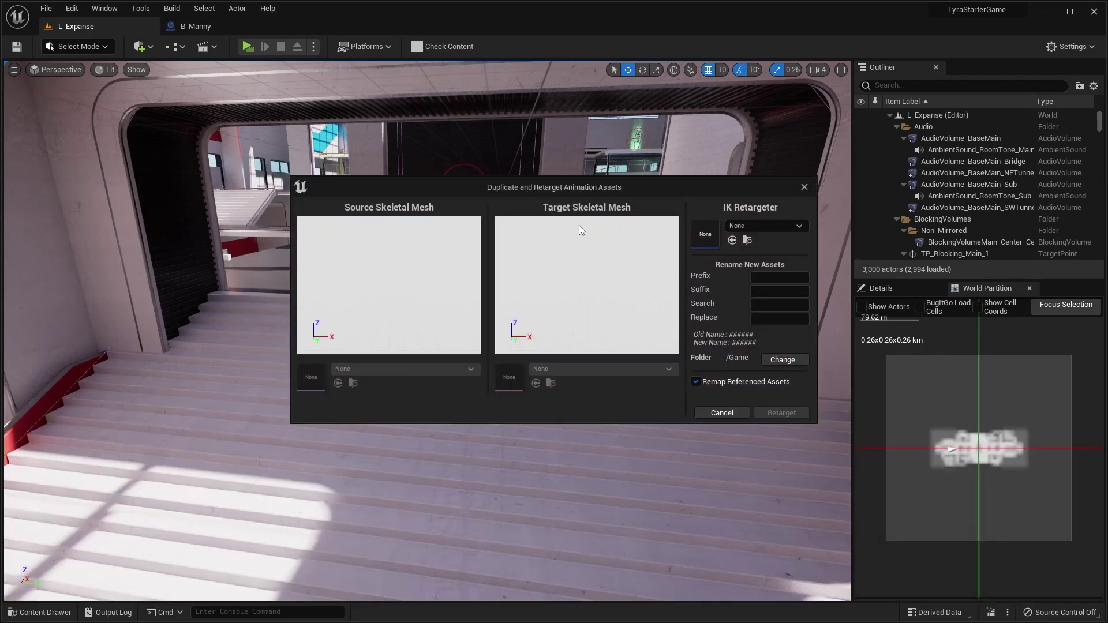
drag(585, 189, 580, 186)
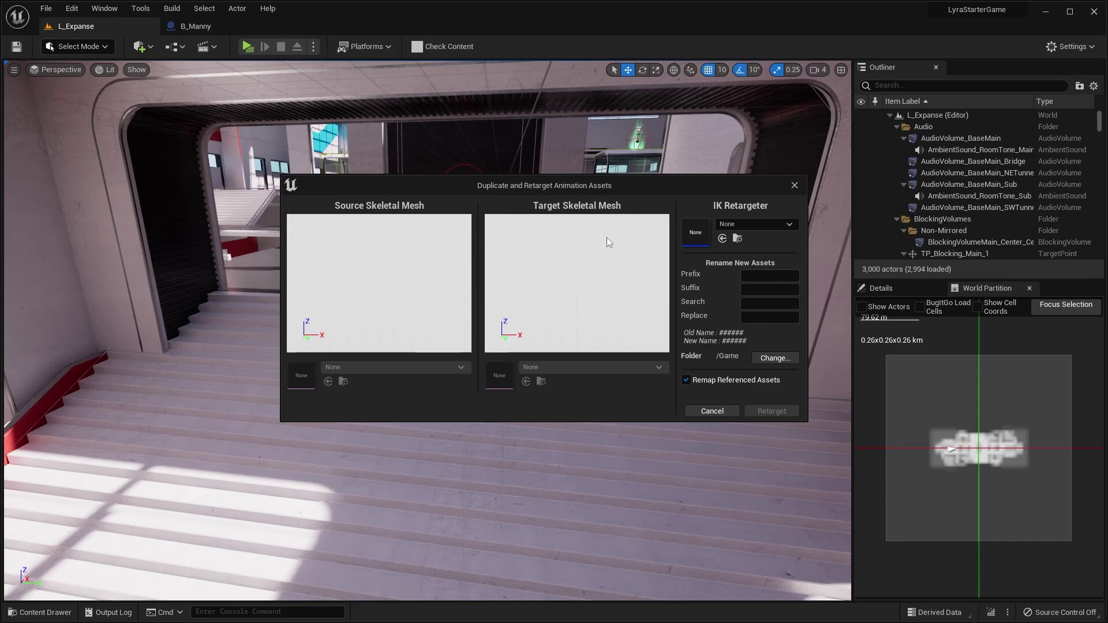
click(728, 227)
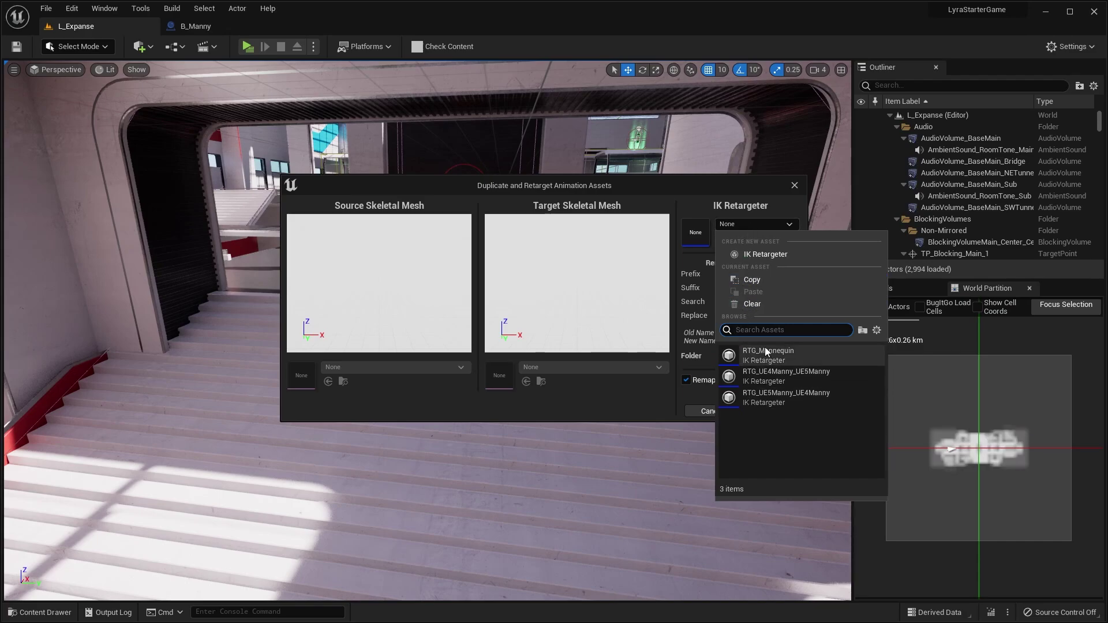
click(788, 373)
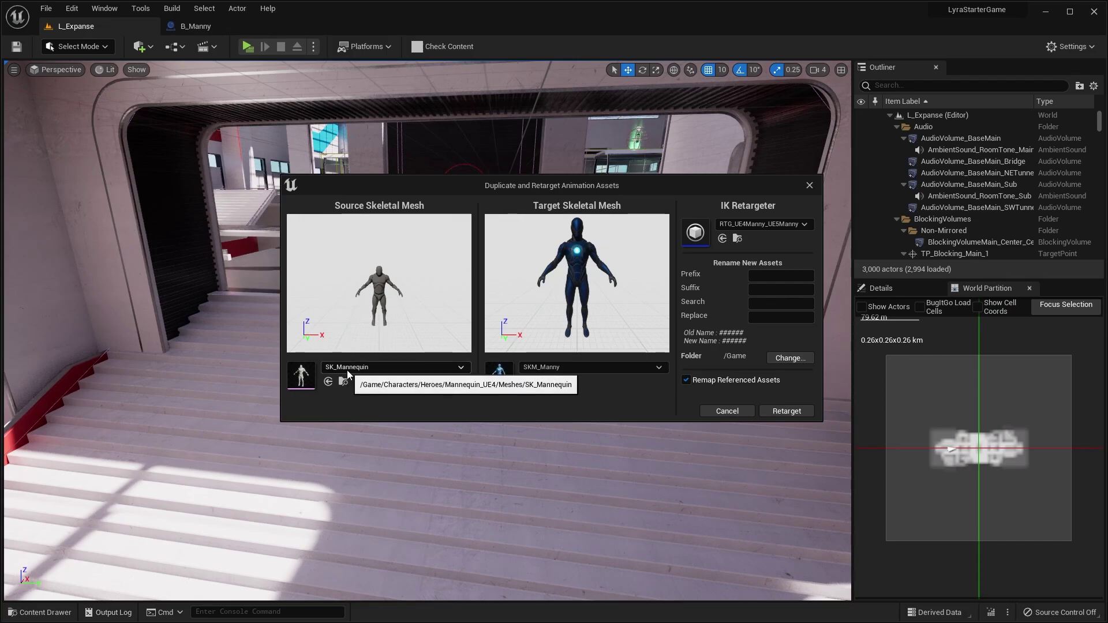
Set the target skeletal mesh for the retarget to MESH_PC_01.
click(559, 367)
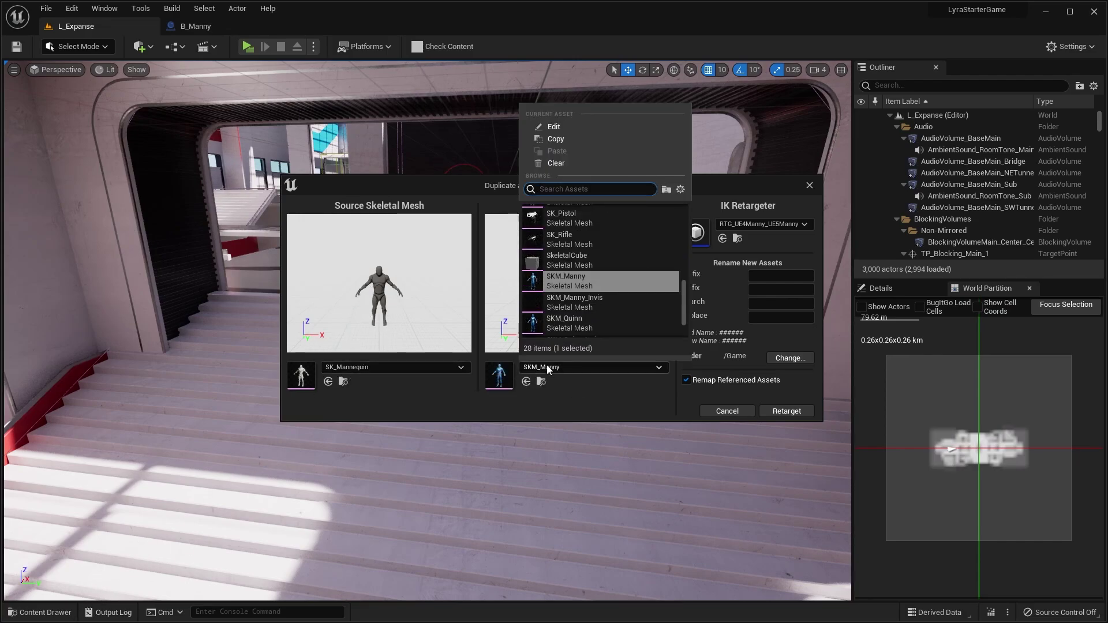
scroll(584, 278, up, 3)
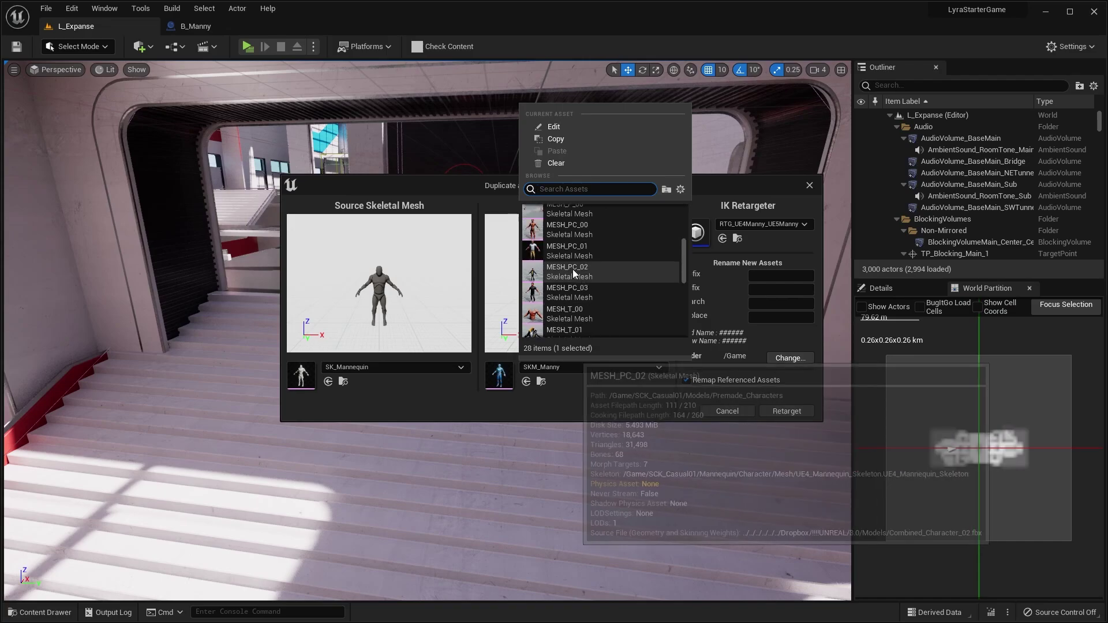
mouse_move(541, 254)
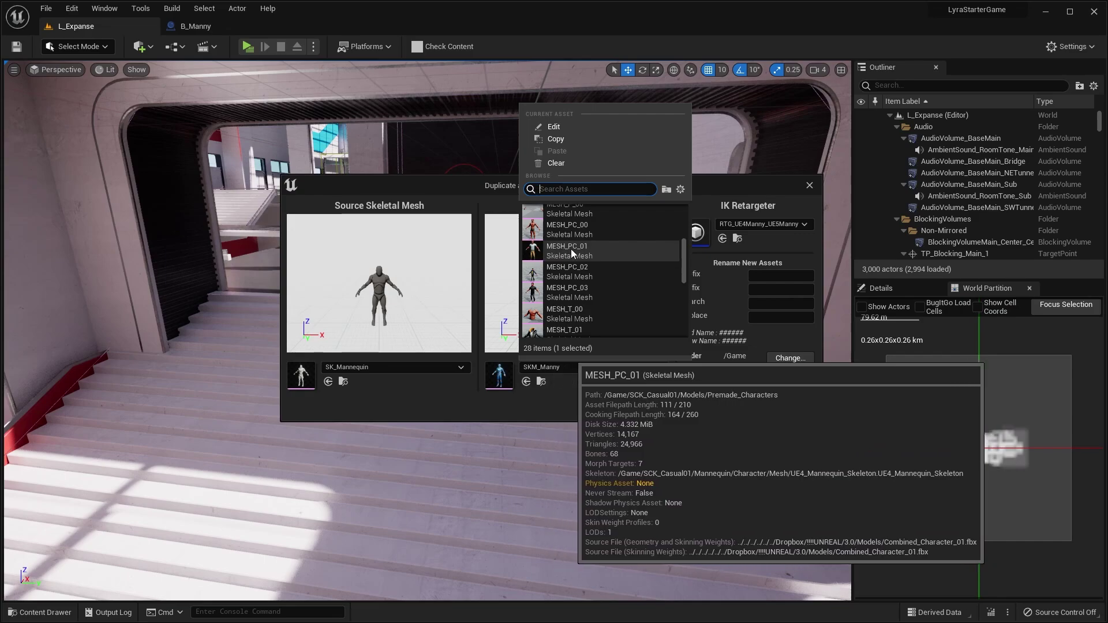
click(571, 248)
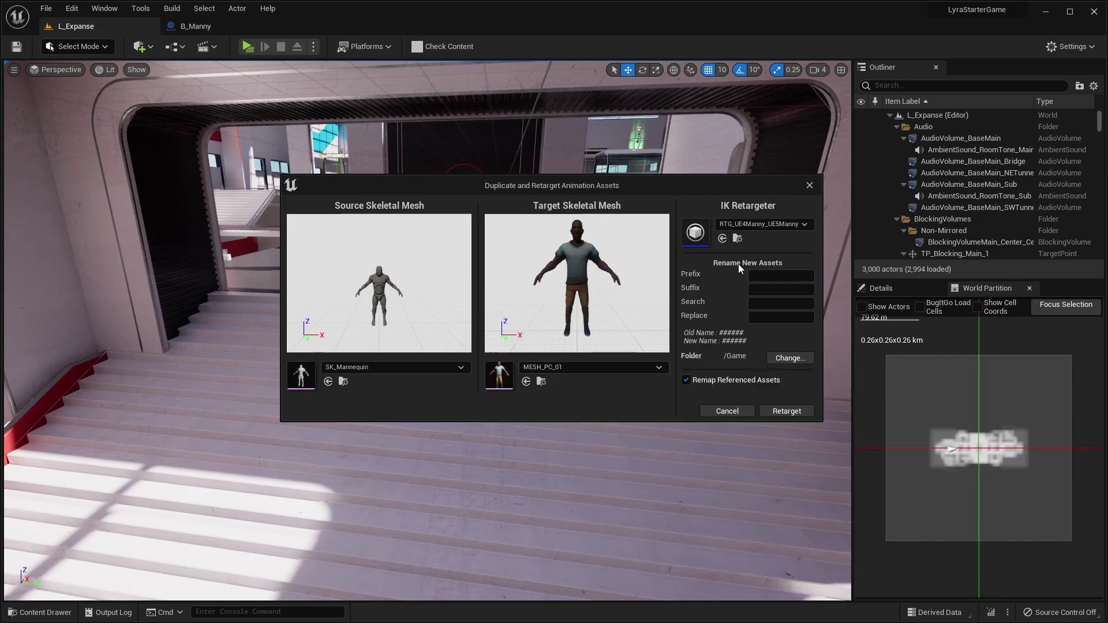
Set the export folder for the retargeted assets to a new folder named TestRetarget inside Content.
click(788, 358)
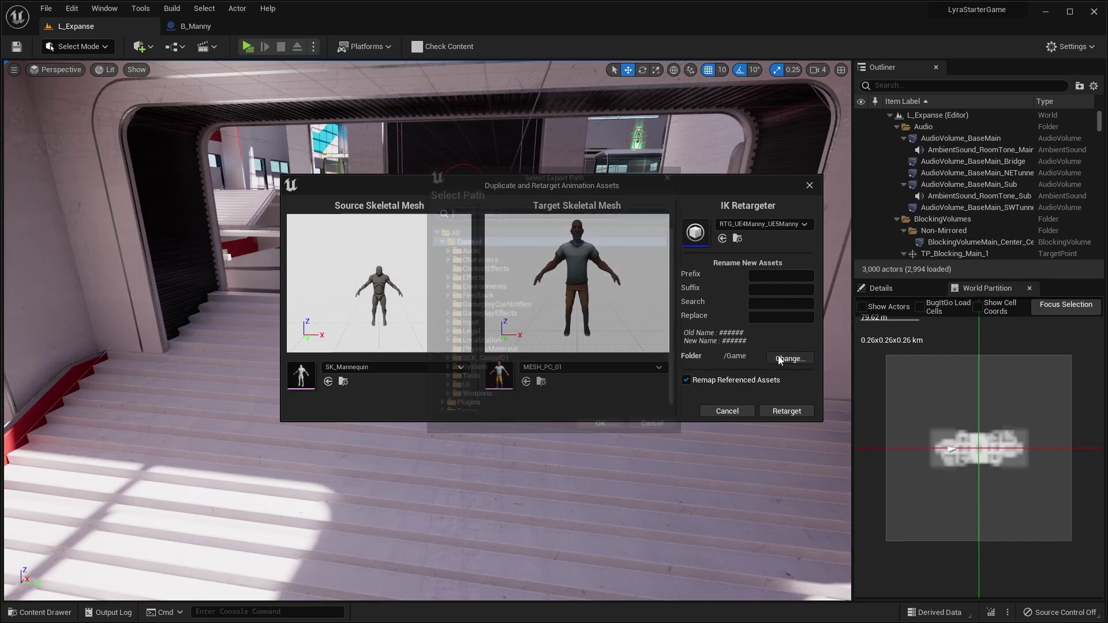
right_click(479, 240)
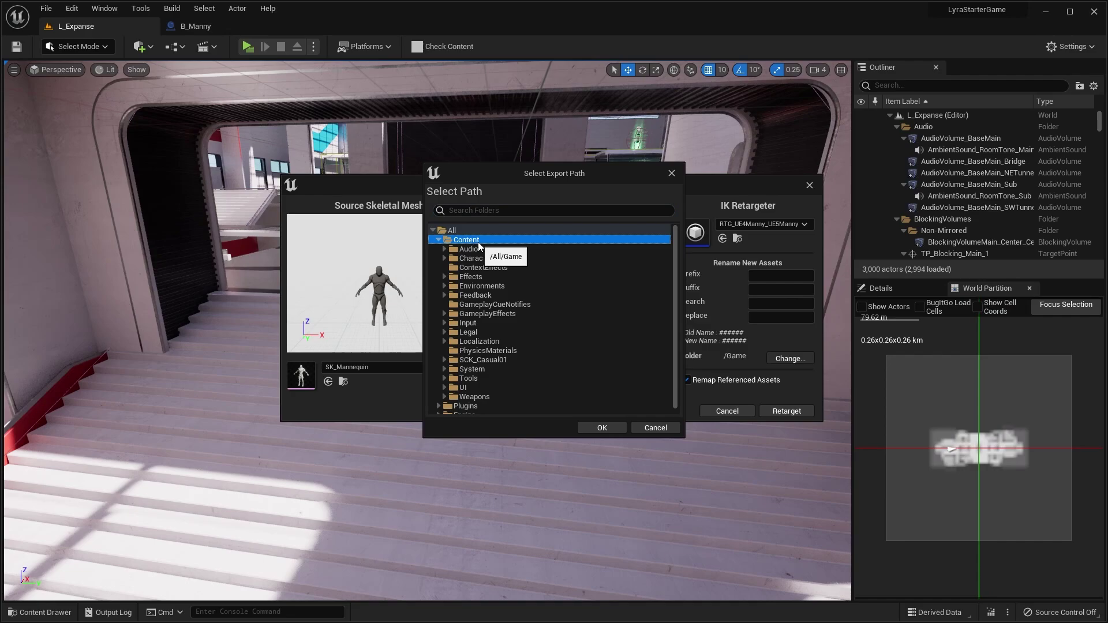
click(510, 250)
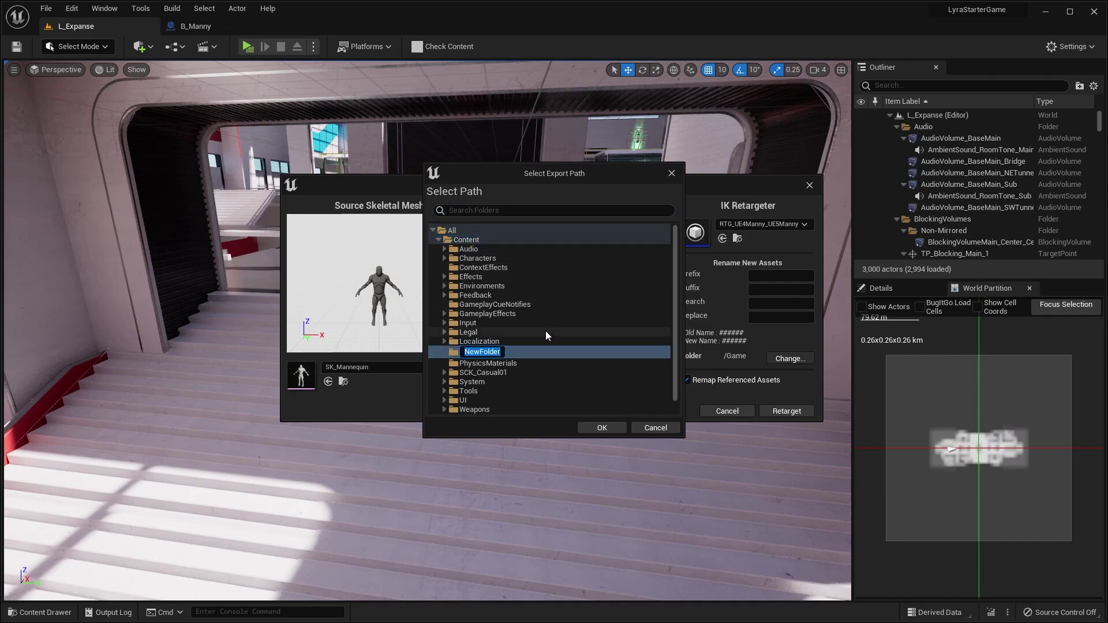
text(TestRetarget)
key(Return)
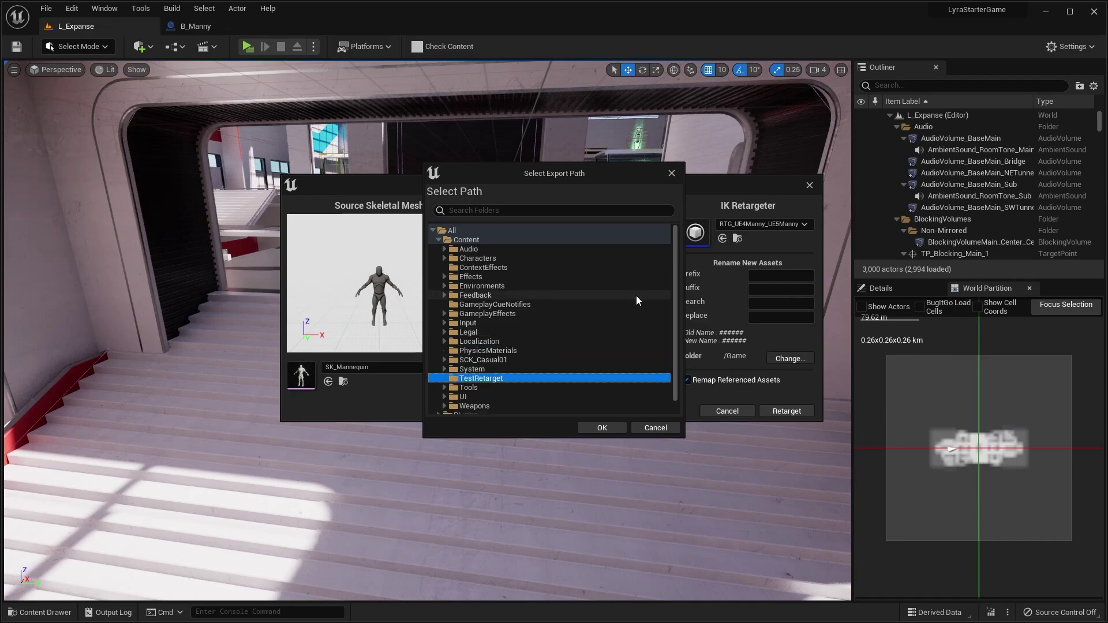
click(600, 428)
Run the retarget onto MESH_PC_01 and close the content browser window that shows the duplicated blueprint.
click(792, 411)
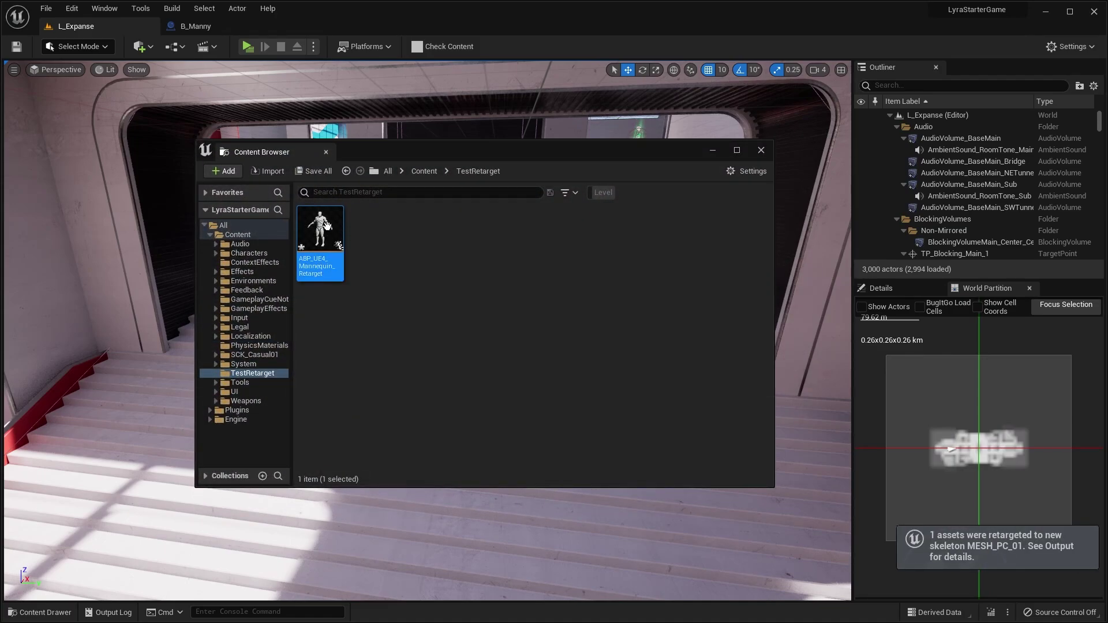
mouse_move(322, 233)
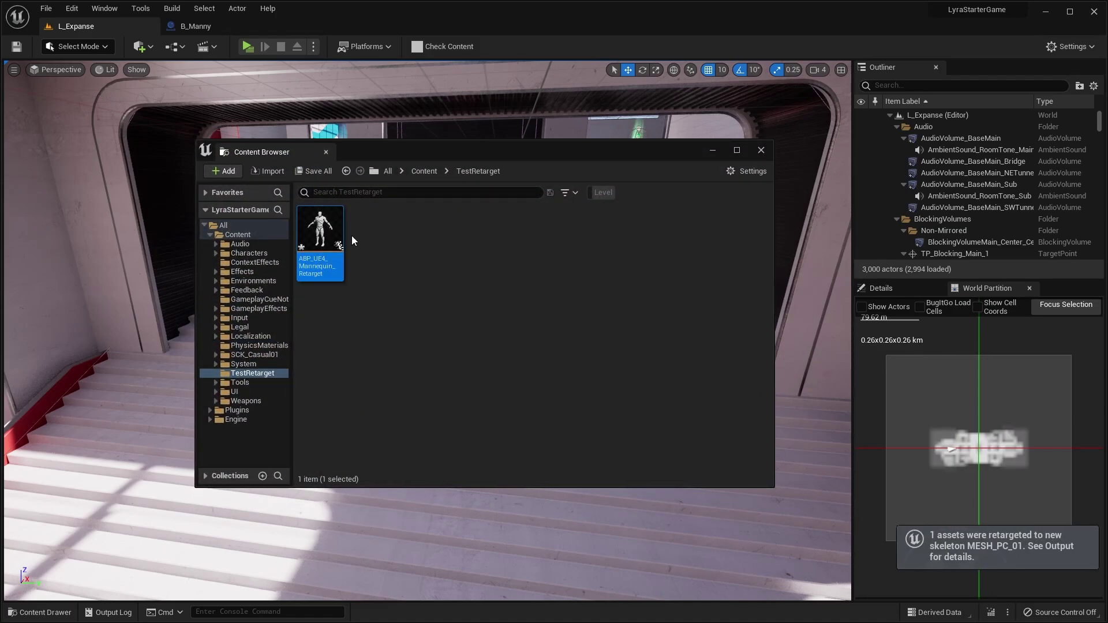
click(325, 152)
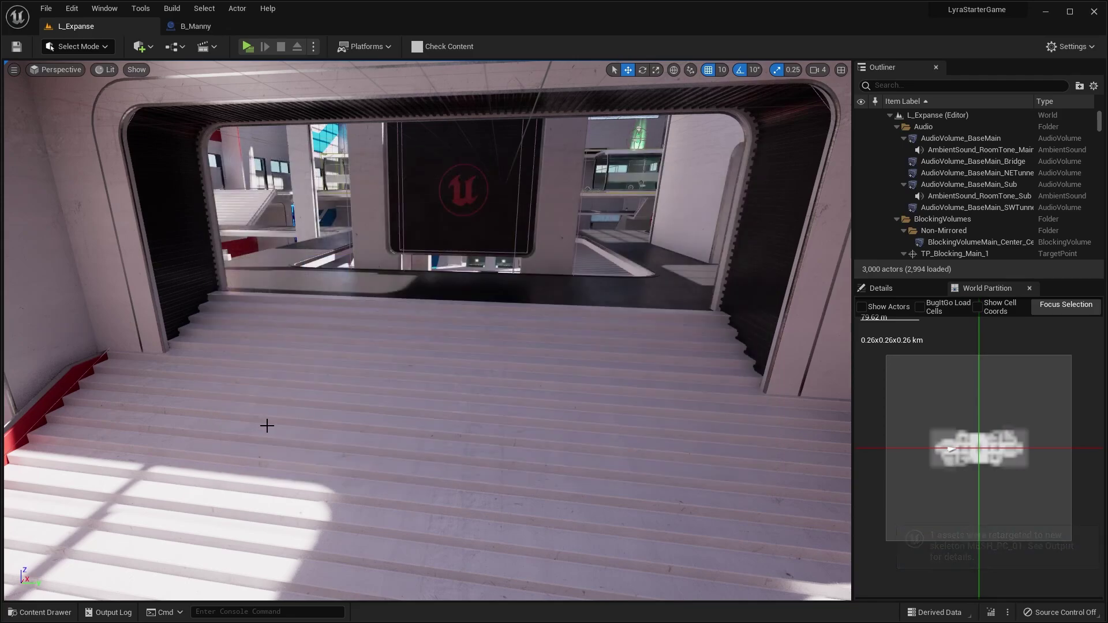
Open the B_Manny blueprint from the Characters/Cosmetics folder.
click(39, 612)
scroll(89, 497, up, 3)
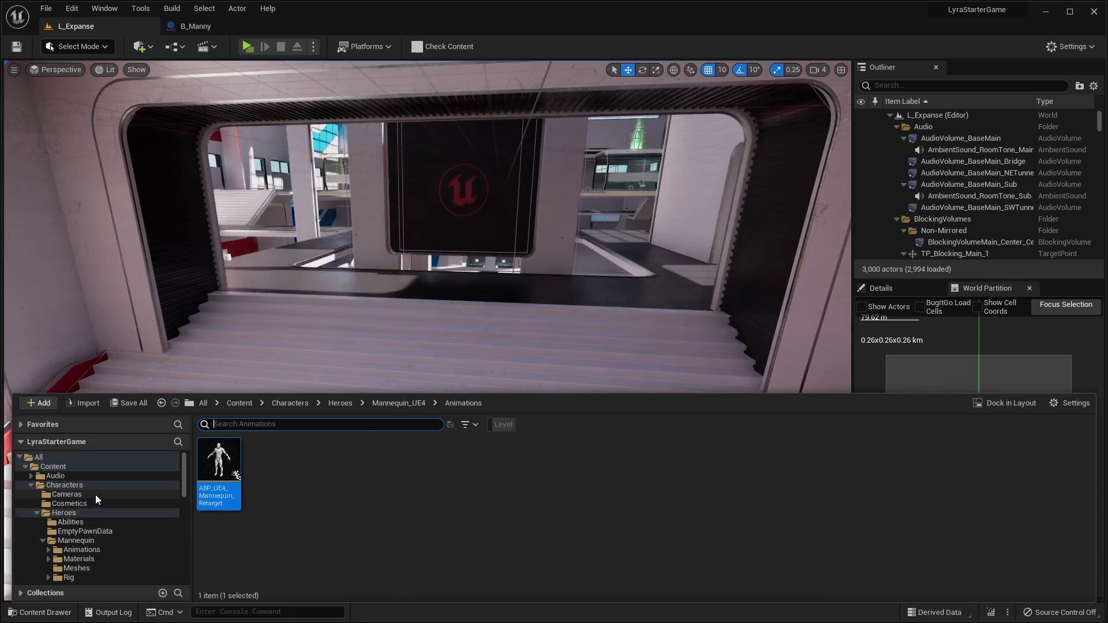
click(82, 486)
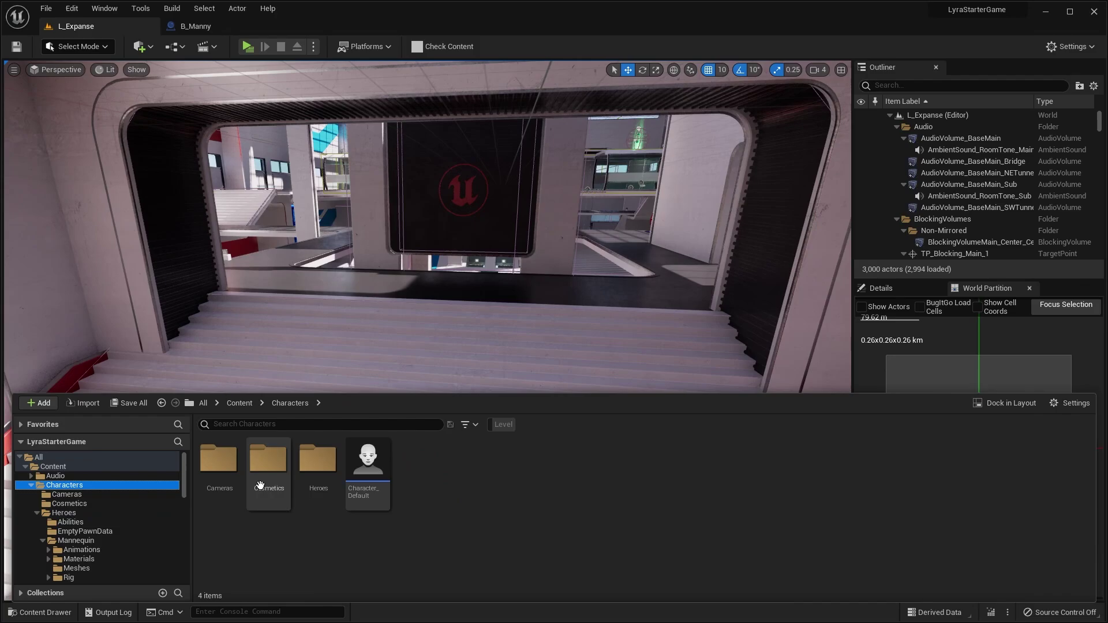
double_click(266, 484)
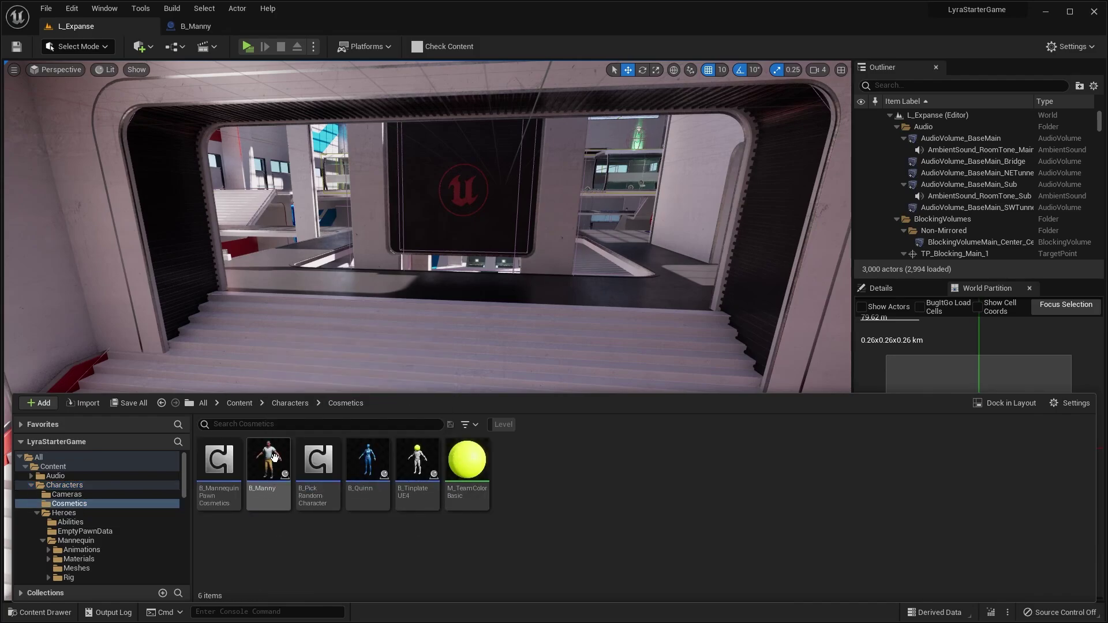
double_click(272, 459)
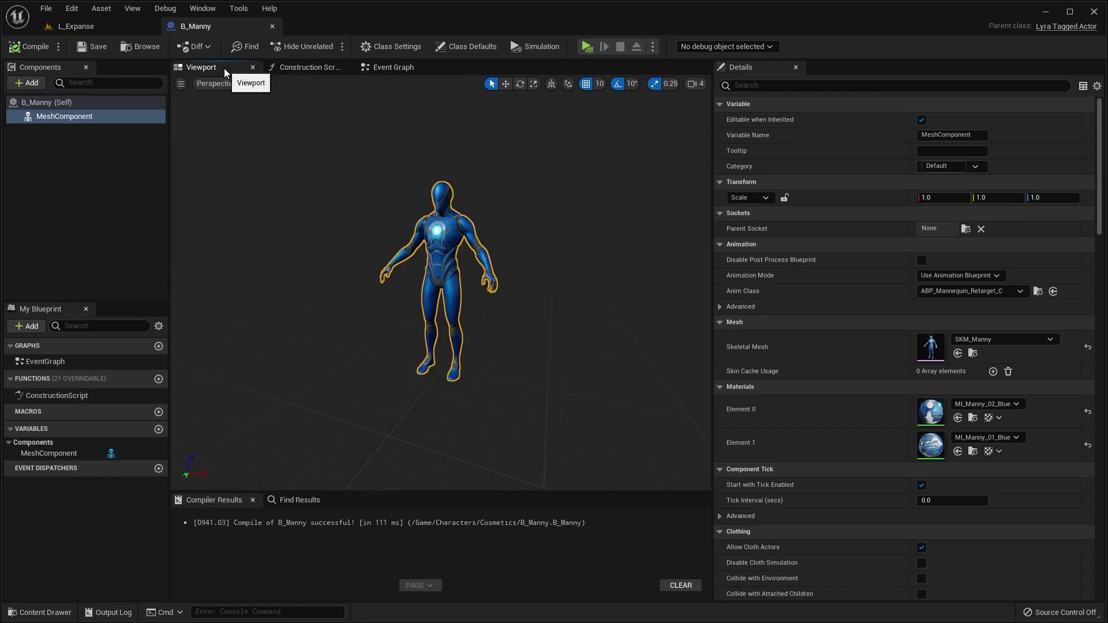
Set the skeletal mesh of B_Manny's MeshComponent to MESH_PC_01.
click(80, 115)
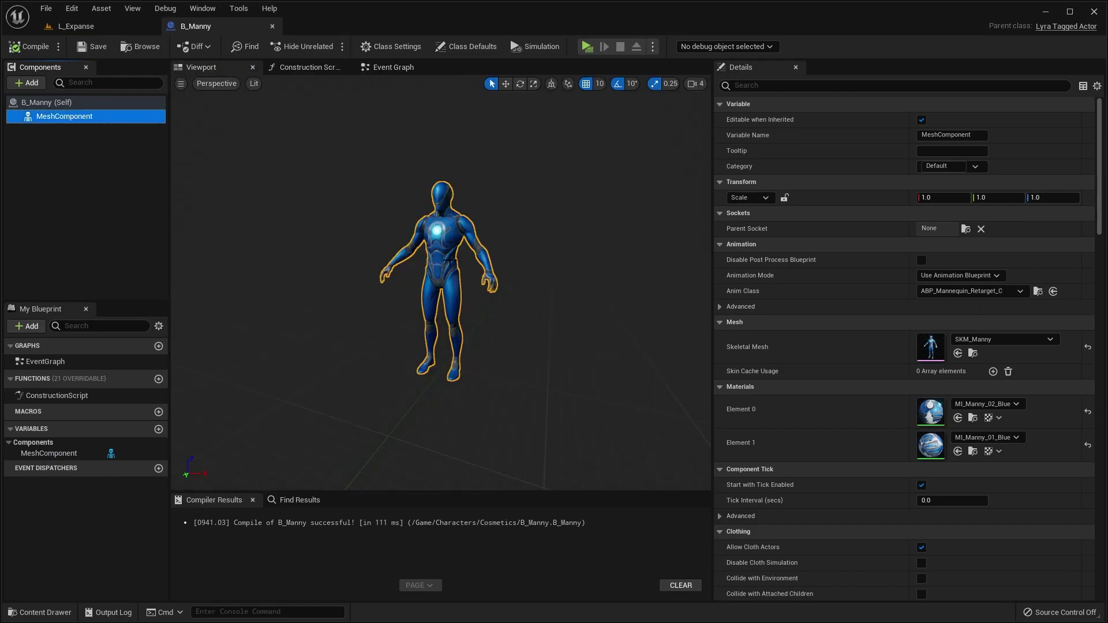
click(1003, 339)
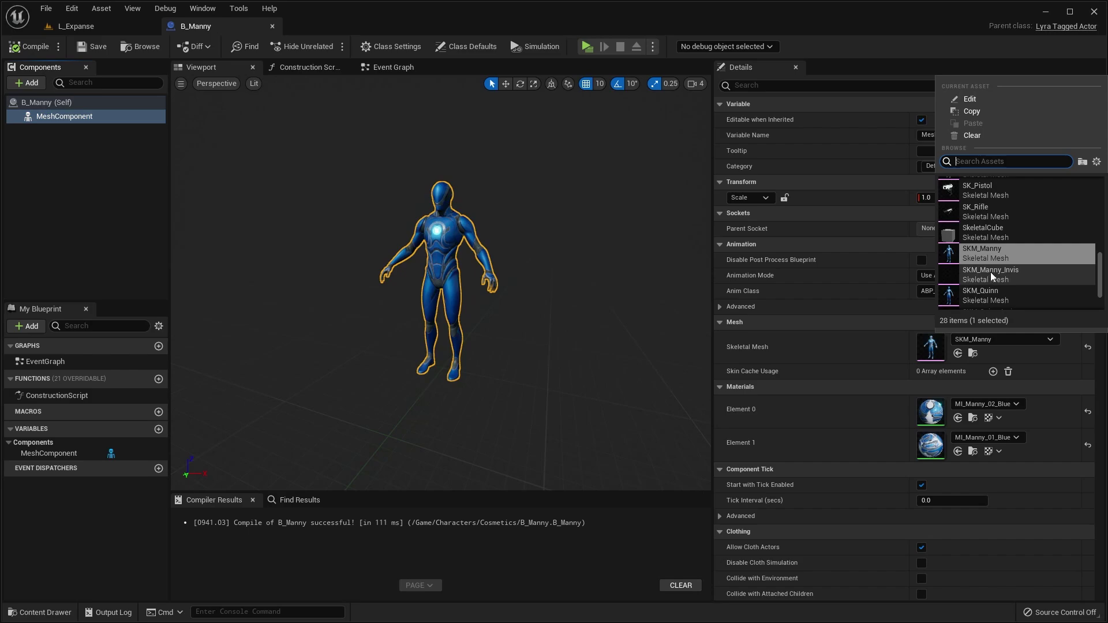
scroll(990, 271, up, 1)
scroll(990, 271, up, 5)
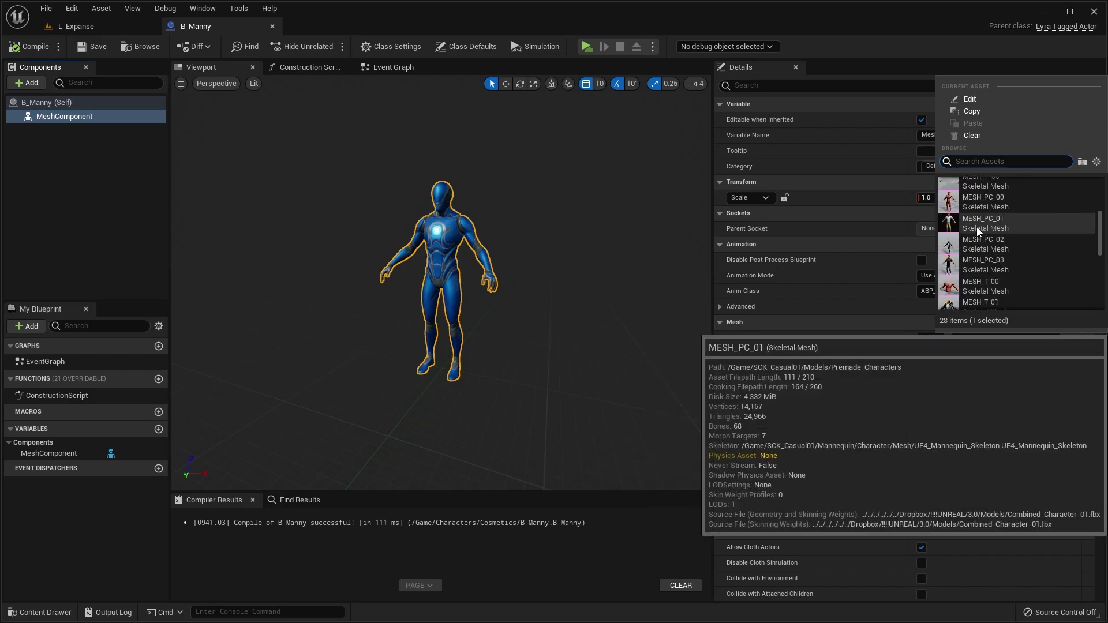
click(981, 225)
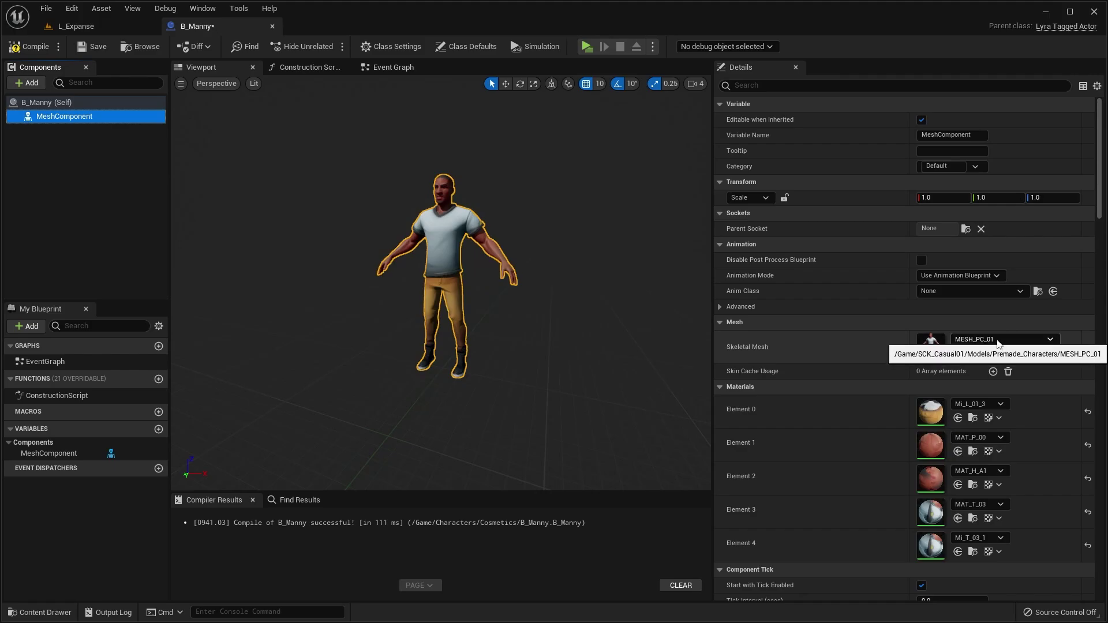
Set the MeshComponent's Anim Class to ABP_UE4_Mannequin_Retarget, then compile and save the B_Manny blueprint.
click(939, 290)
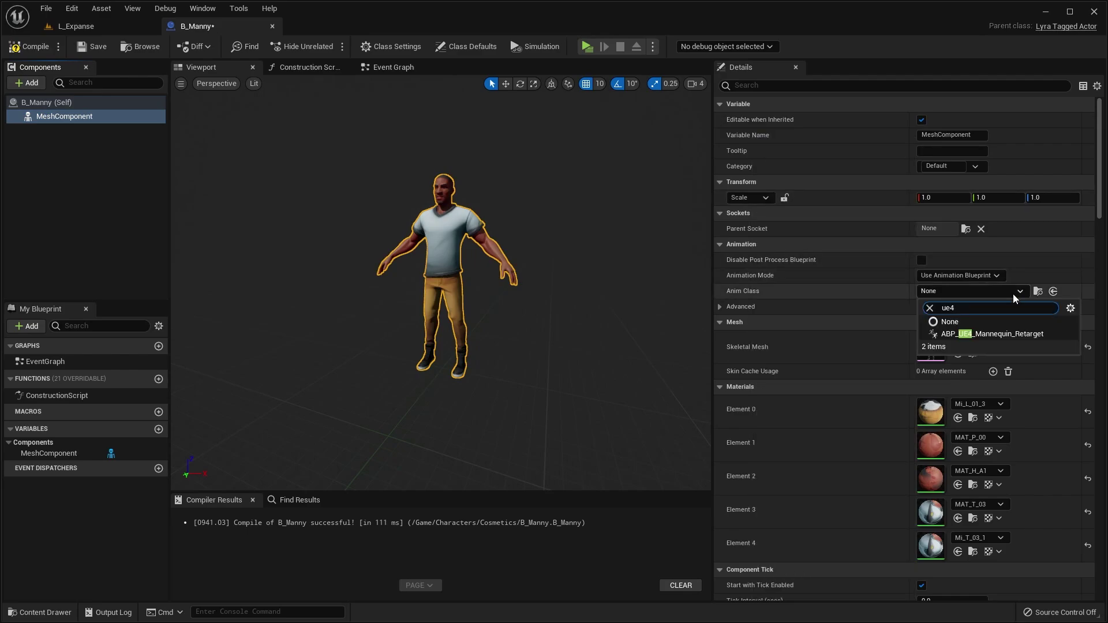
click(992, 334)
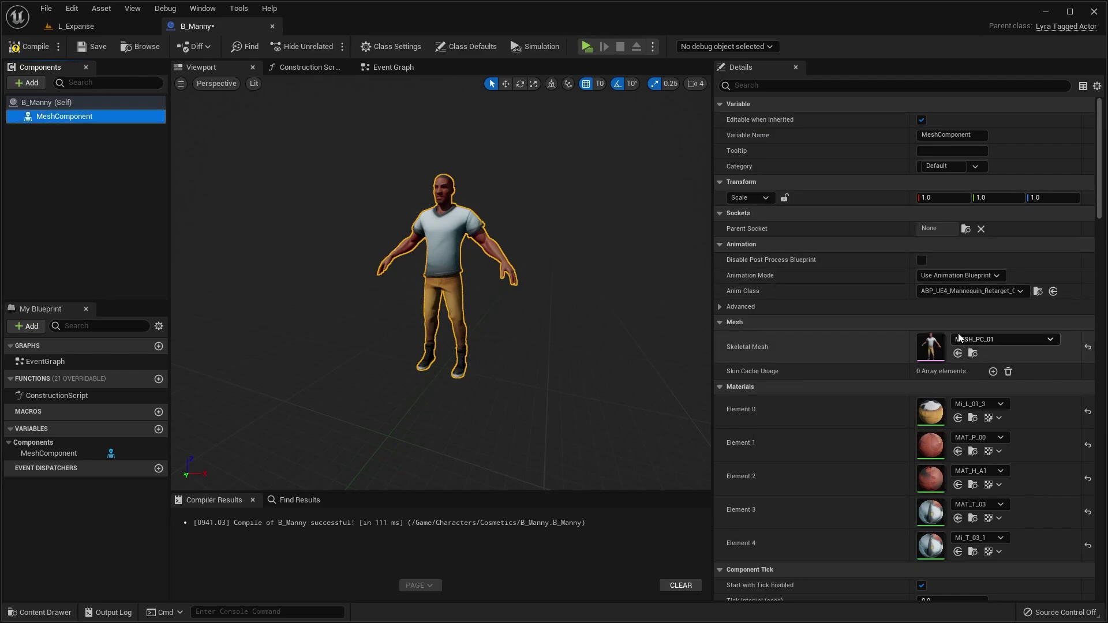
click(50, 47)
click(93, 46)
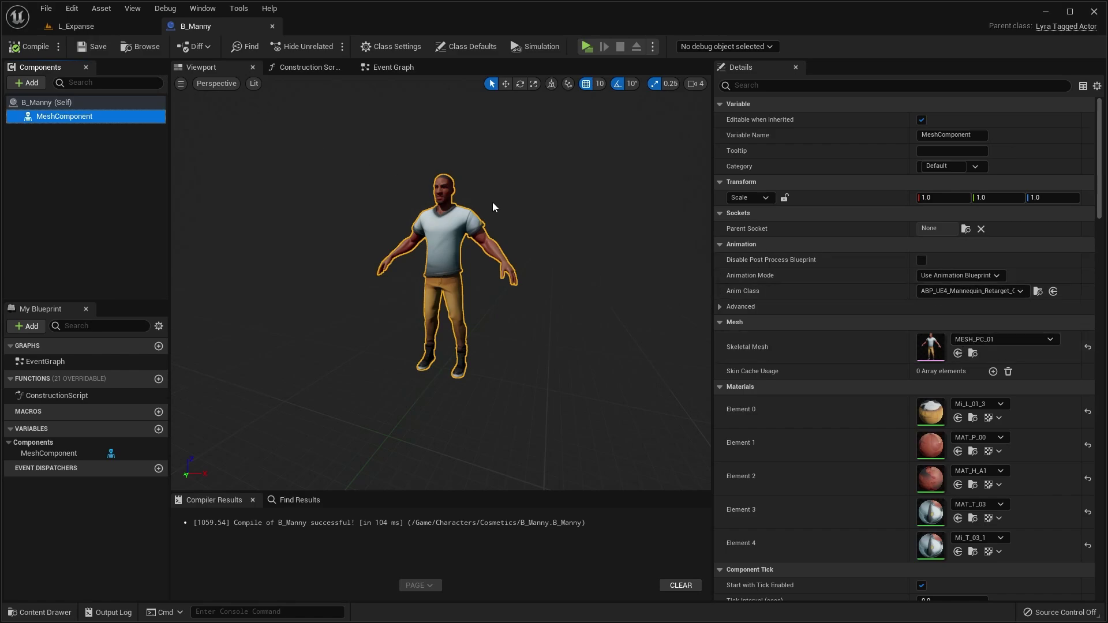
Play-test the L_Expanse level, checking the new character's animations while running, picking up the rifle, aiming and firing.
click(76, 26)
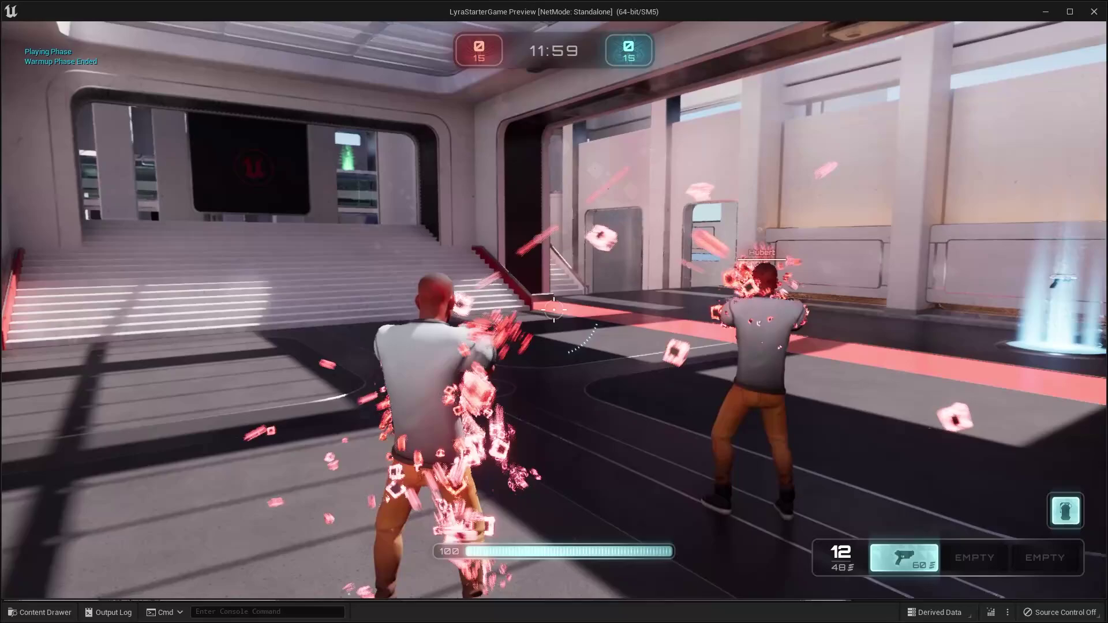
key(w)
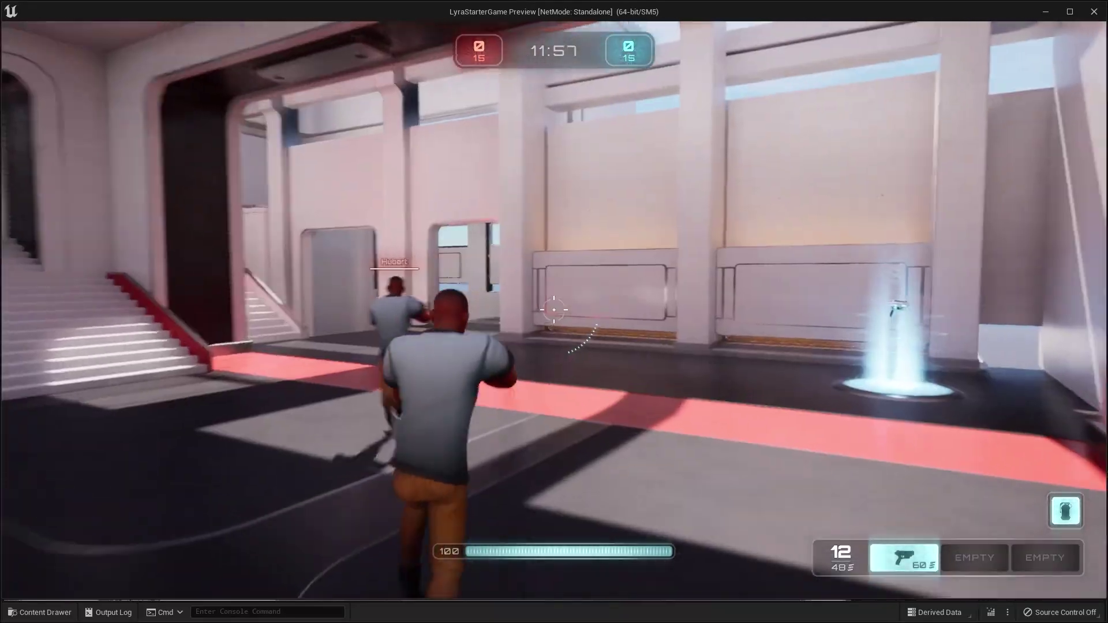
key(w)
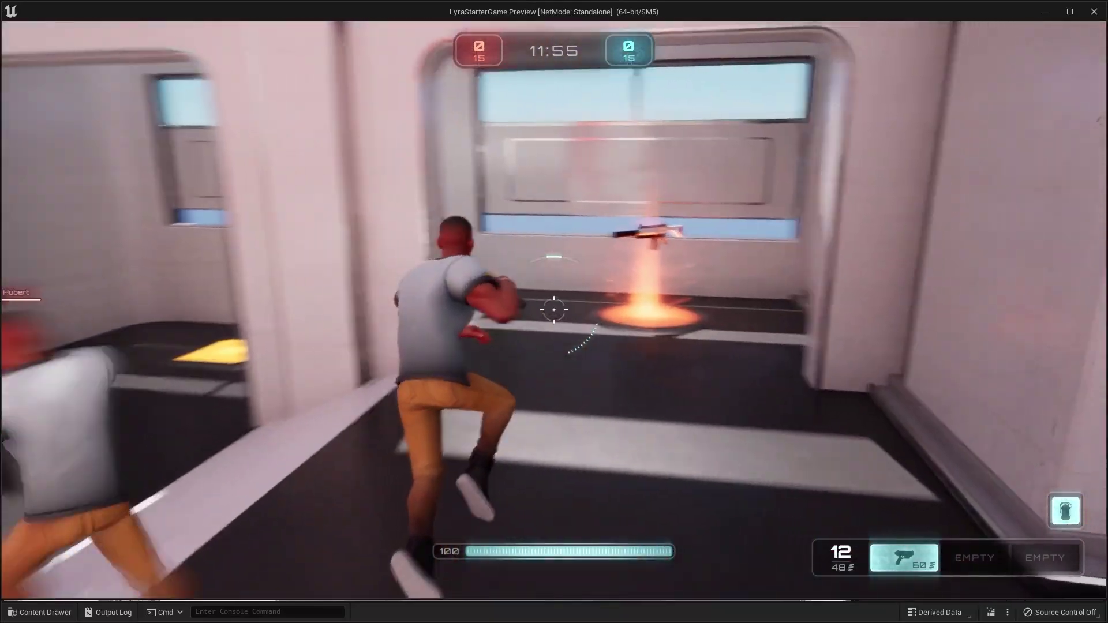
key(w)
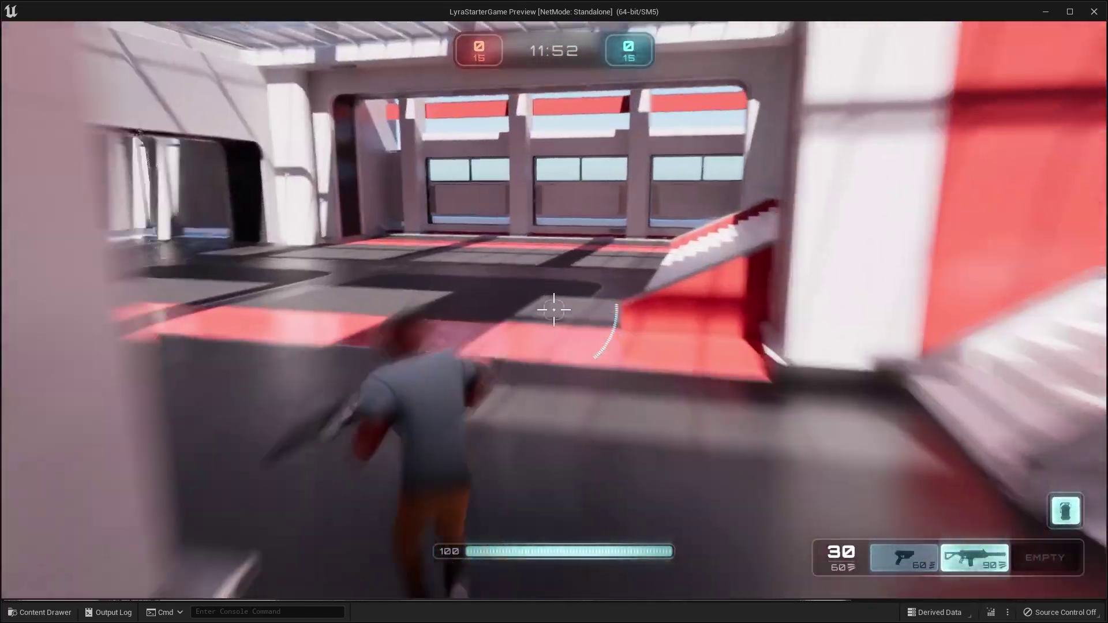
key(w)
right_click(554, 310)
click(555, 310)
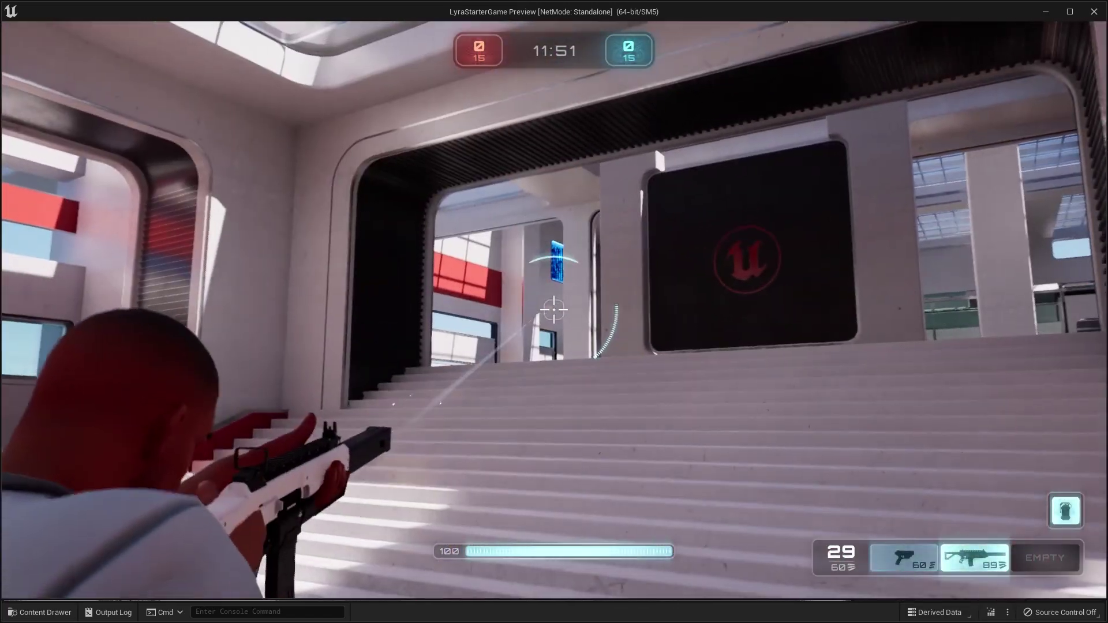
click(554, 310)
key(w)
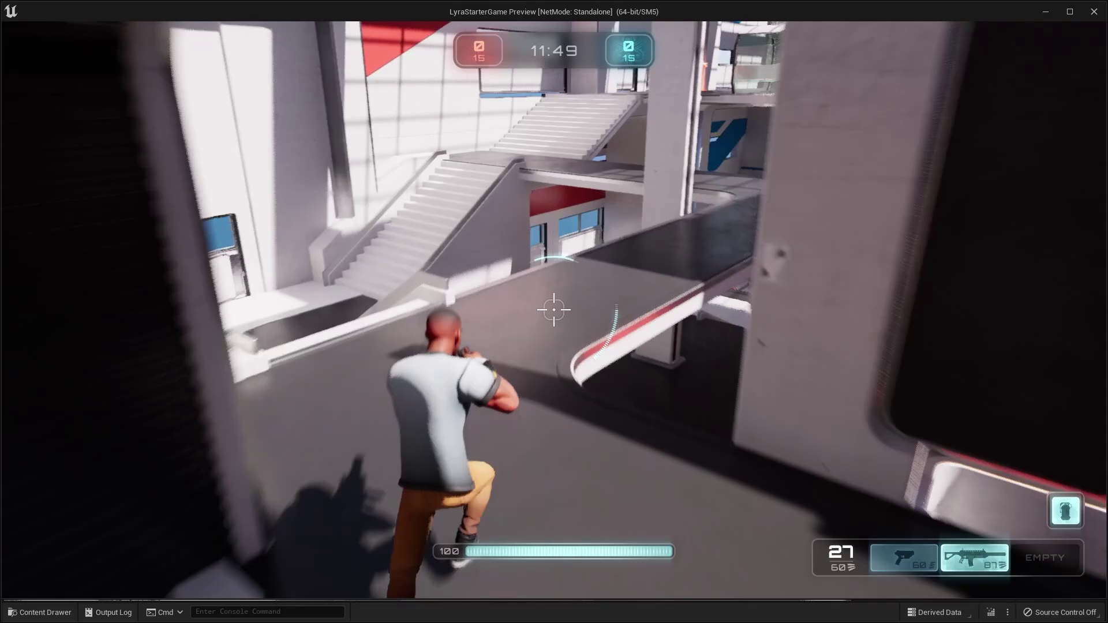
key(w)
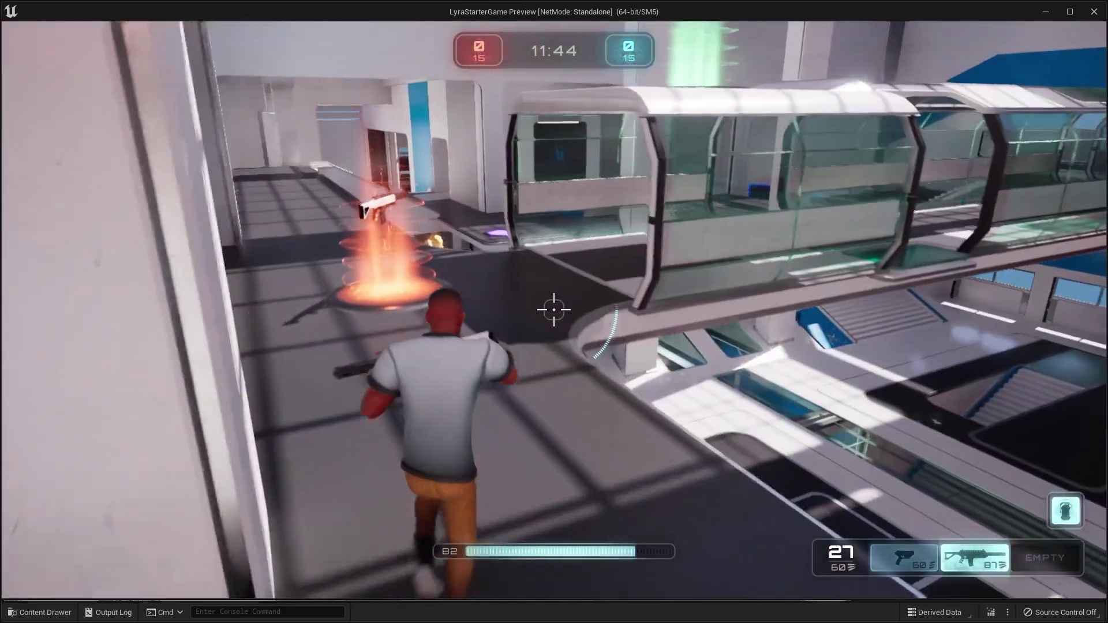
key(w)
key(w)
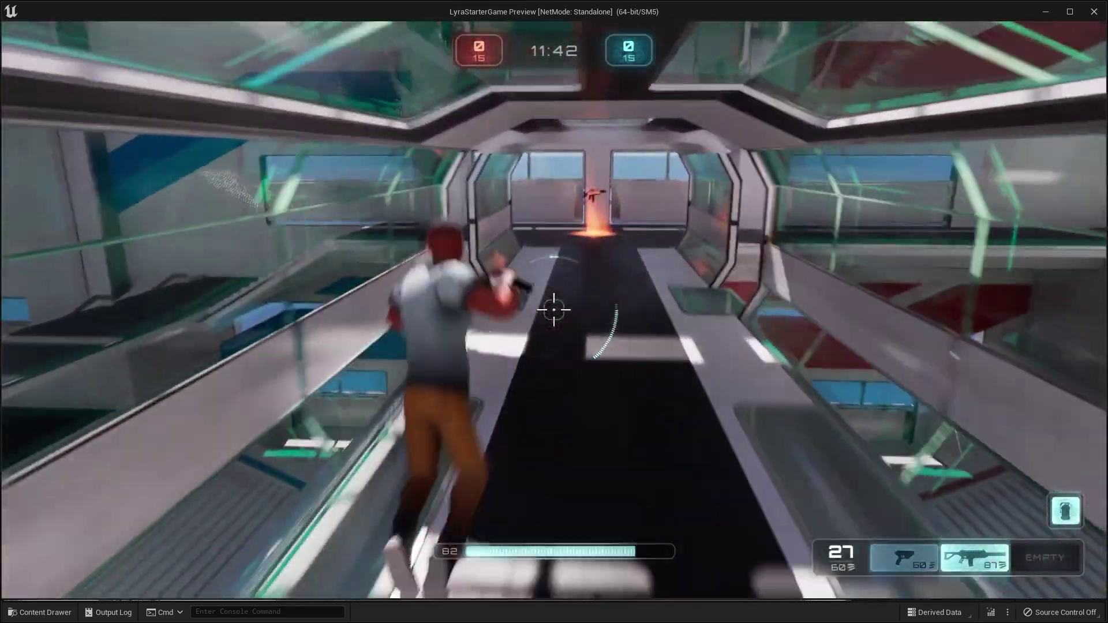
key(w)
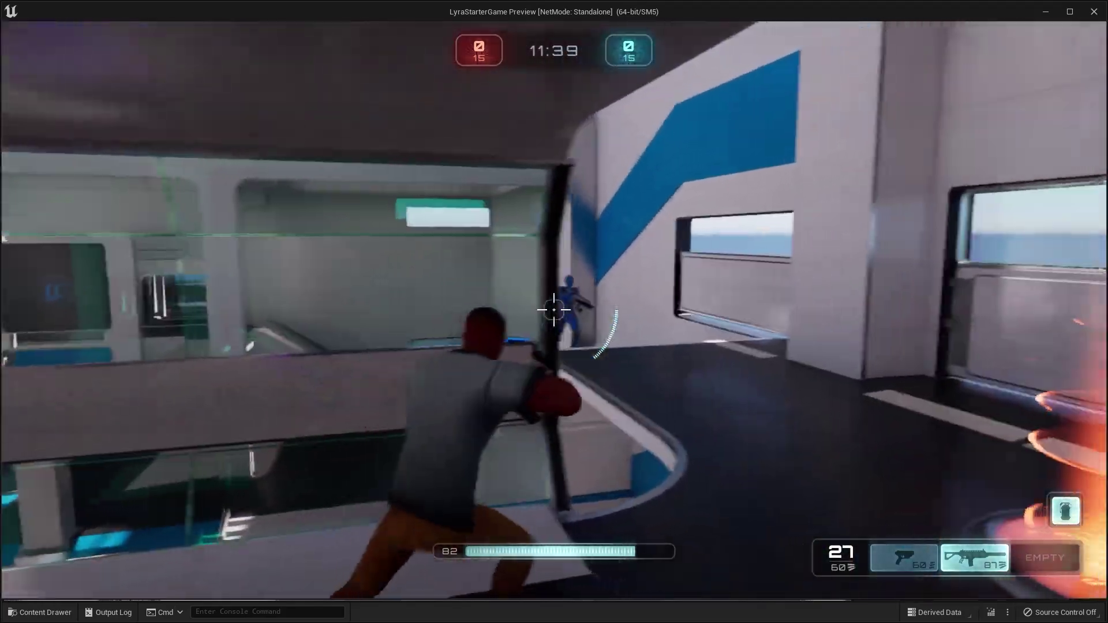
right_click(554, 310)
click(554, 310)
key(w)
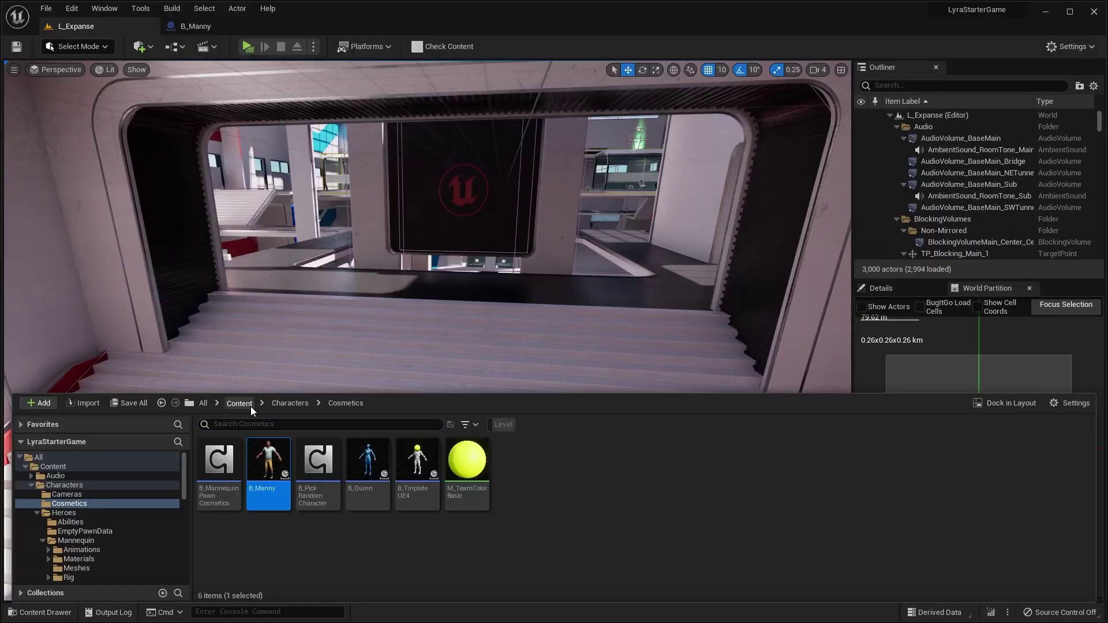
Browse the project content to the Characters/Heroes/Mannequin/Animations folder.
click(250, 405)
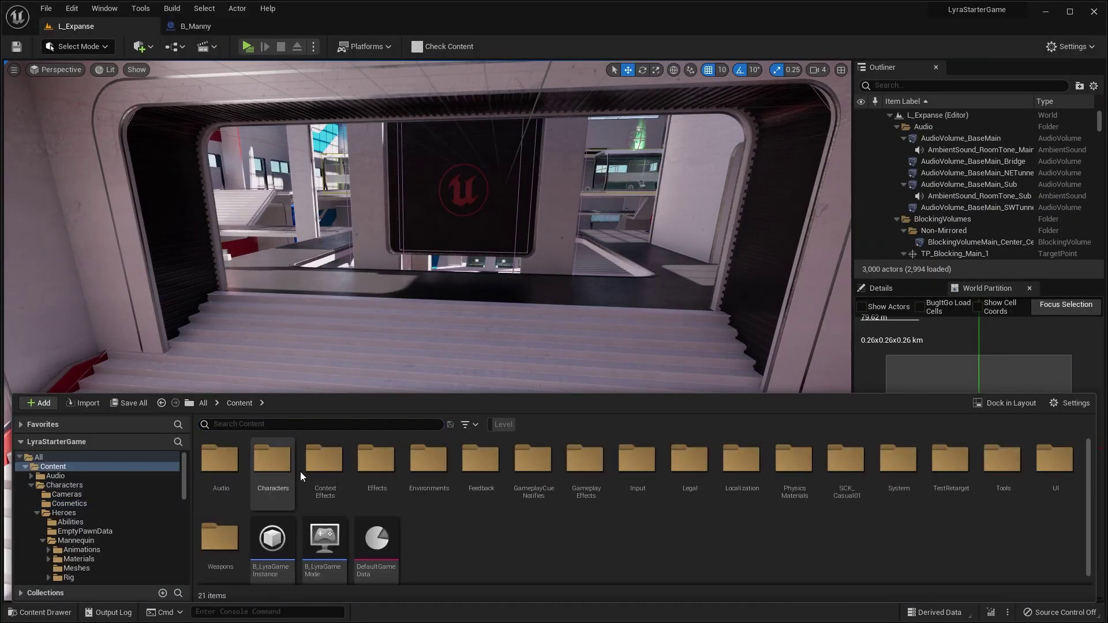
click(111, 485)
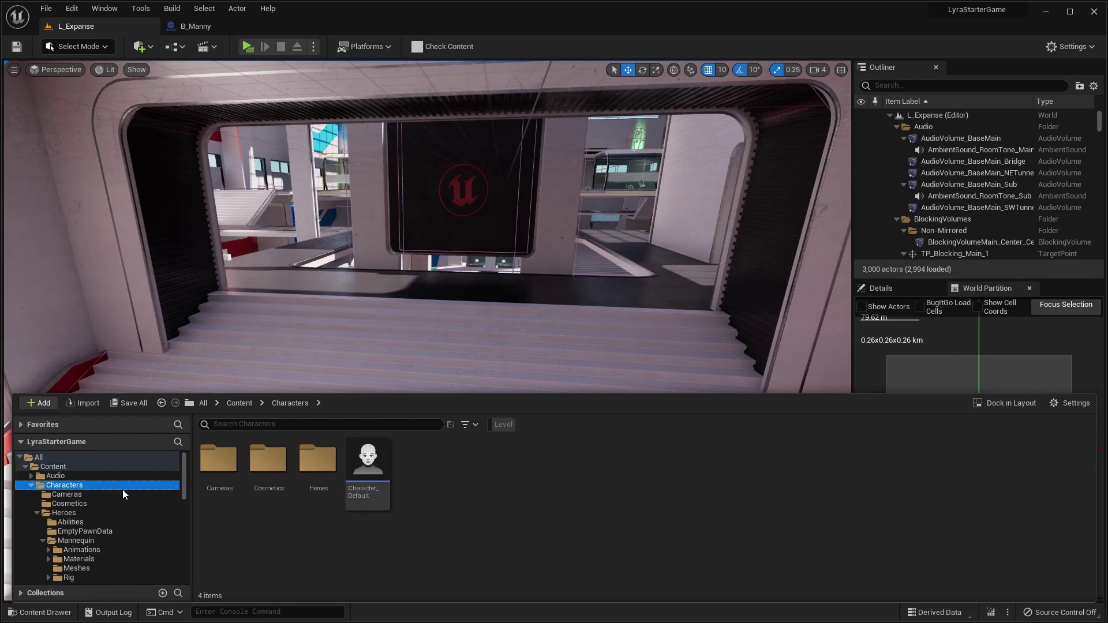
scroll(82, 496, down, 1)
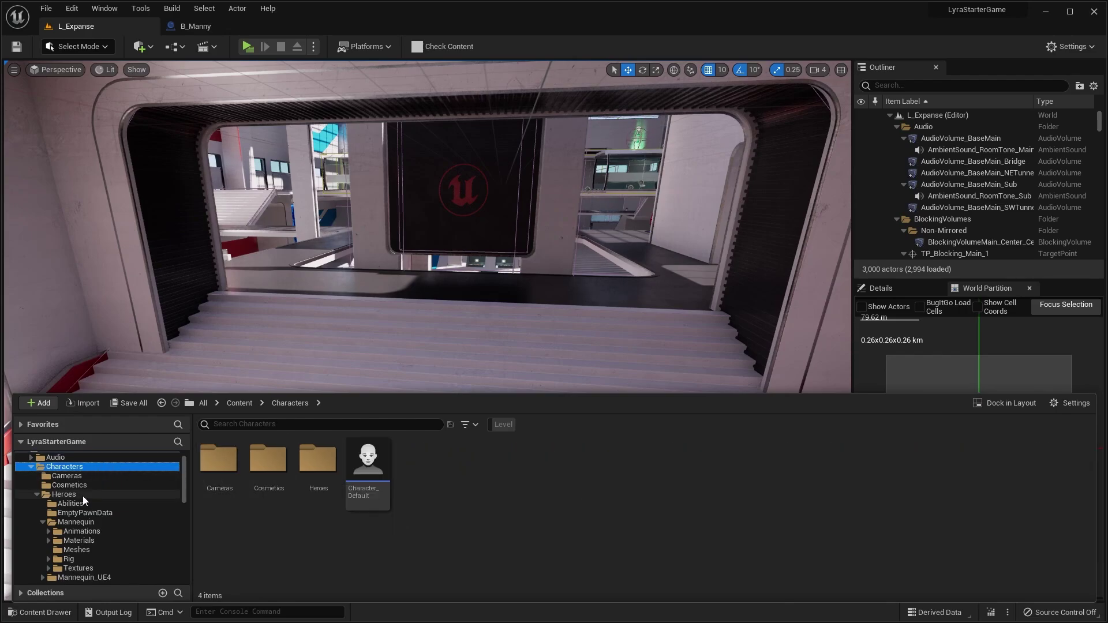
click(83, 495)
double_click(312, 467)
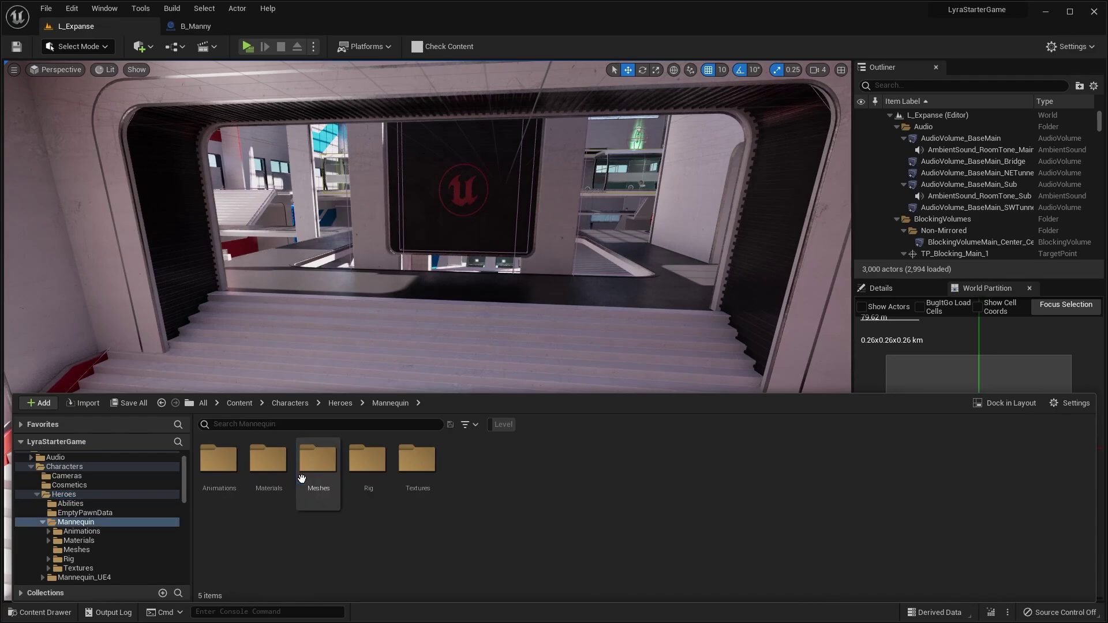
double_click(219, 468)
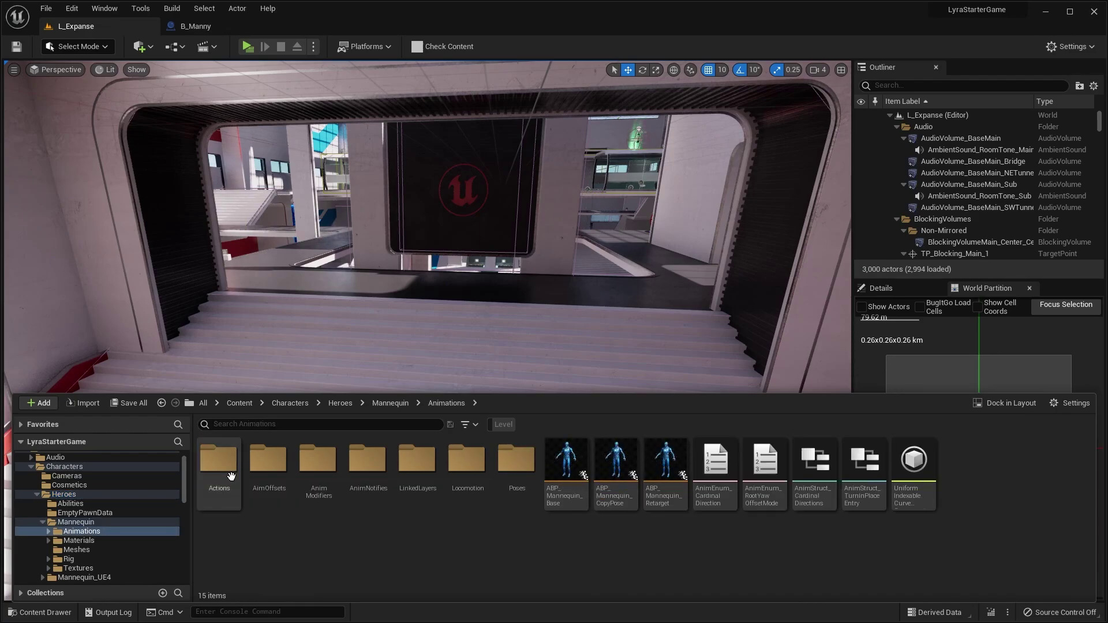
Set up a duplicate-and-retarget of the ABP_Mannequin_Retarget animation blueprint, using RTG_Mannequin as the IK retargeter.
click(658, 481)
right_click(652, 481)
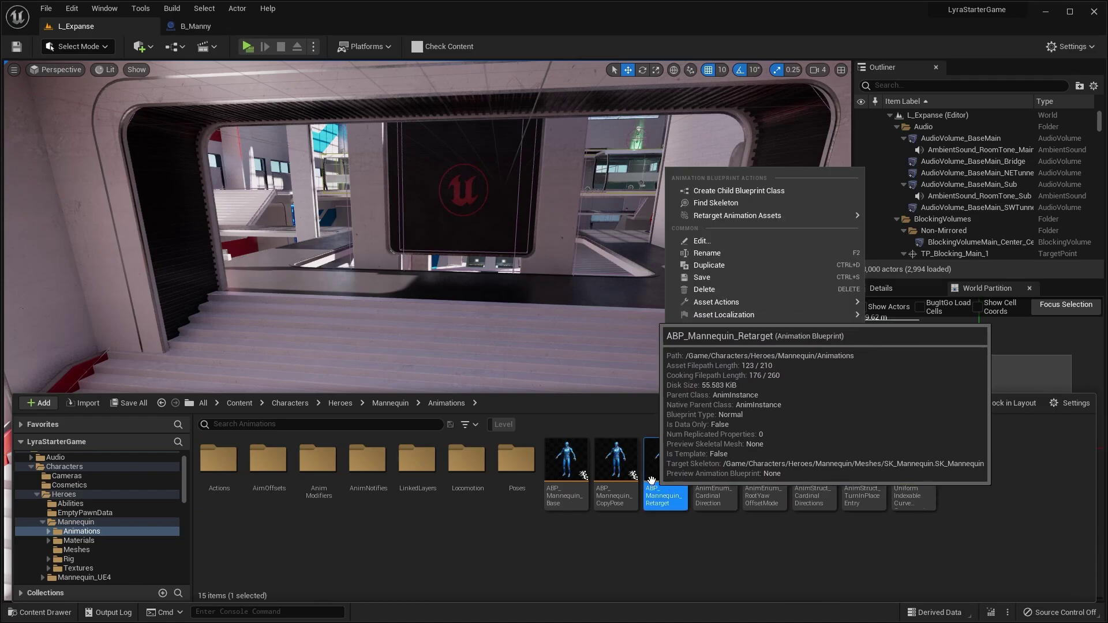
mouse_move(748, 216)
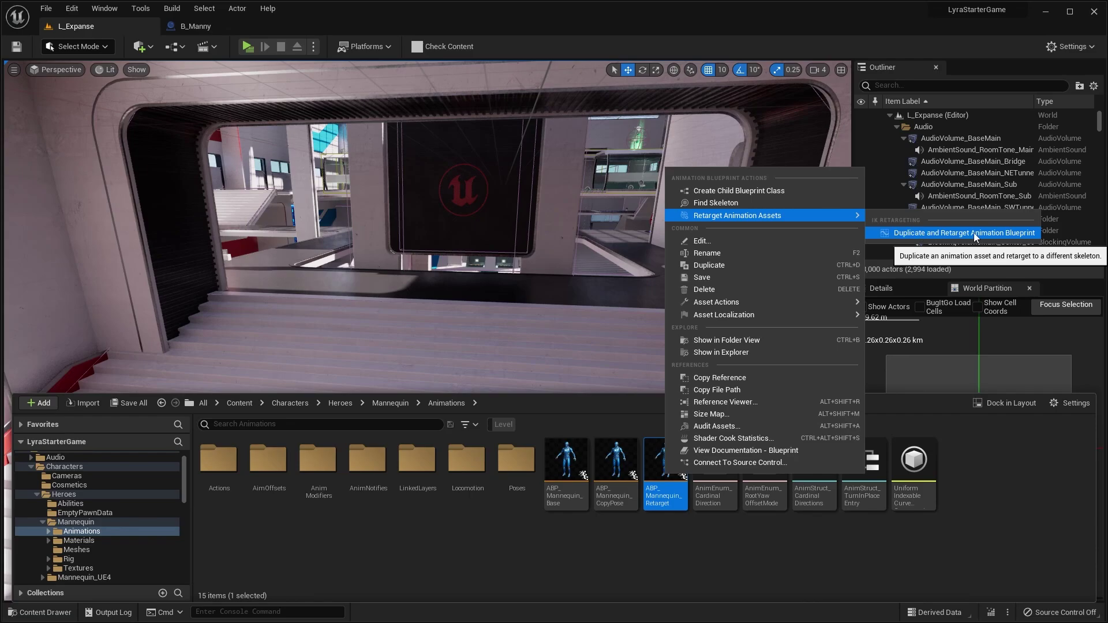
click(923, 233)
click(745, 224)
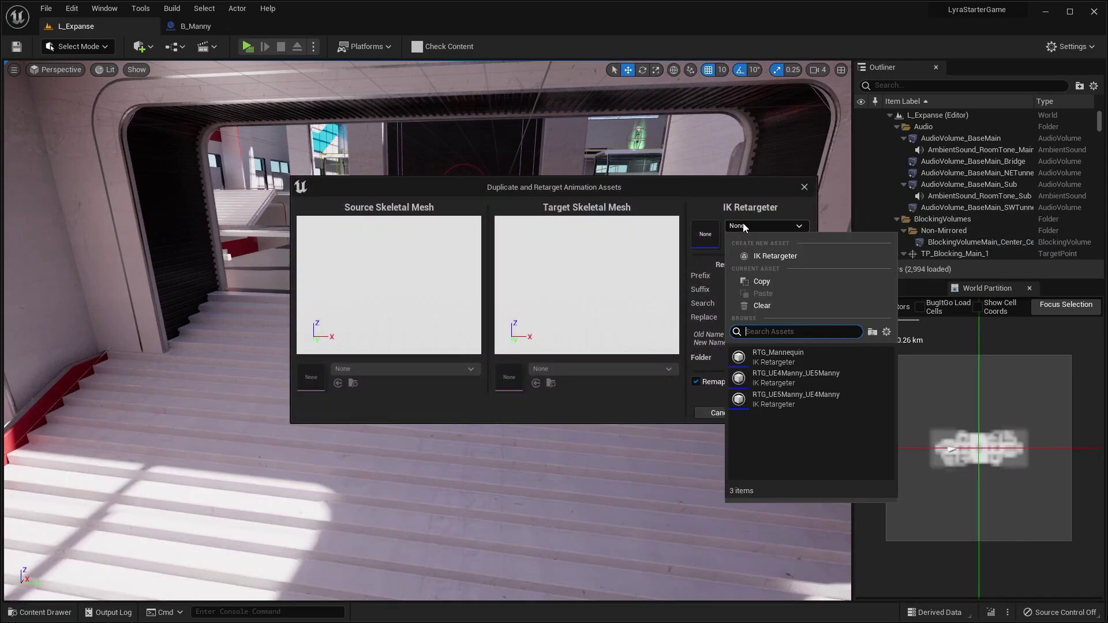
click(770, 353)
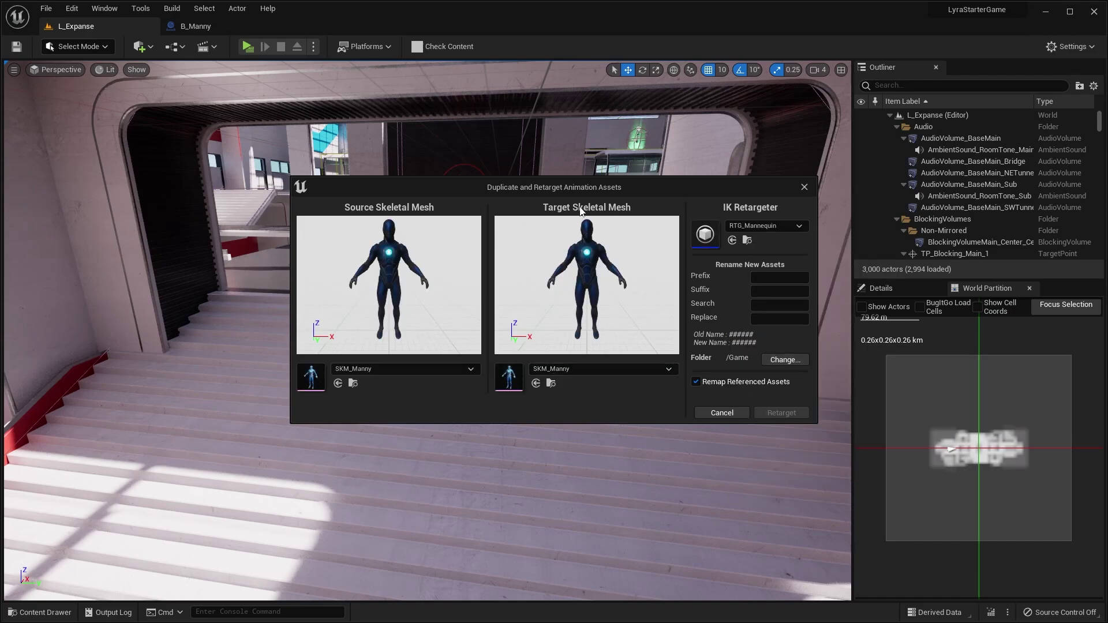
Examine the skeletal meshes offered as the retarget's target mesh, and dismiss the retarget dialog without retargeting.
click(576, 370)
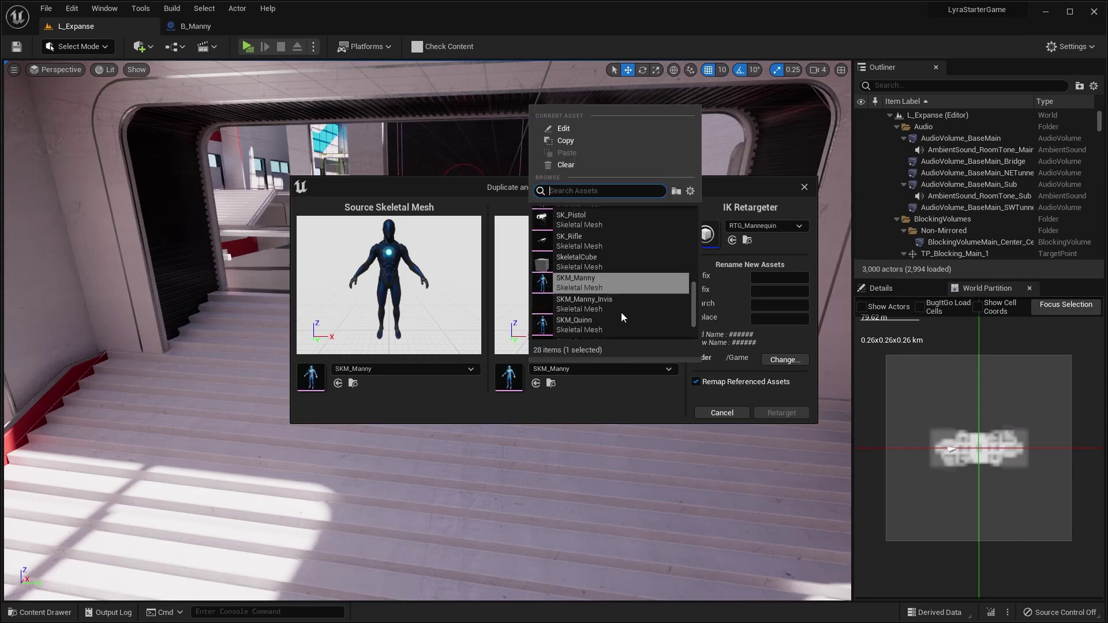
click(607, 394)
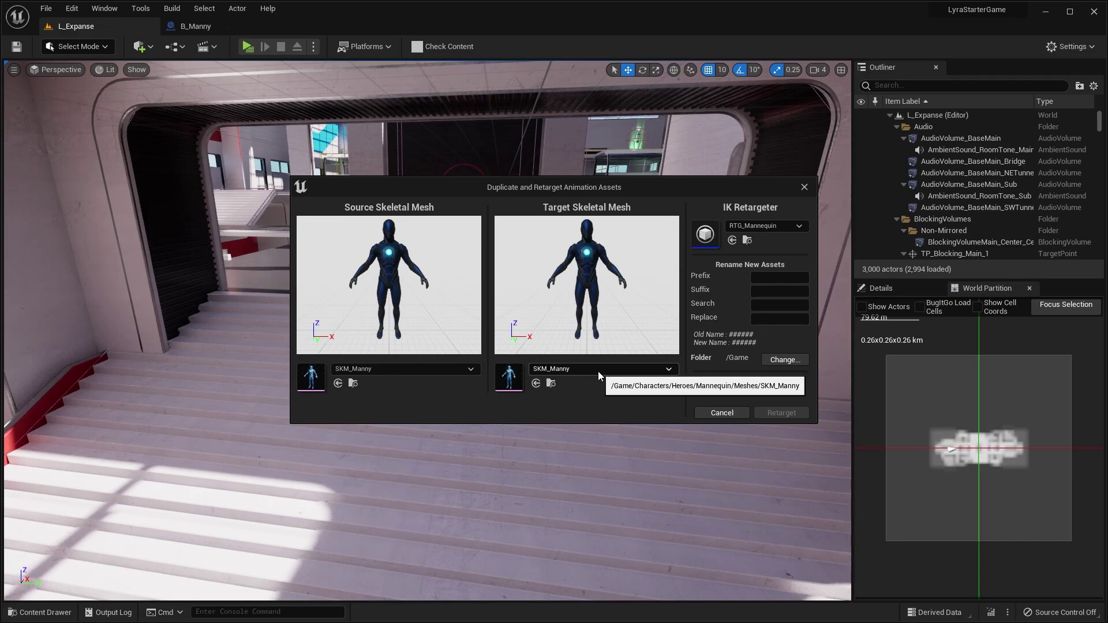
click(598, 372)
scroll(607, 328, down, 3)
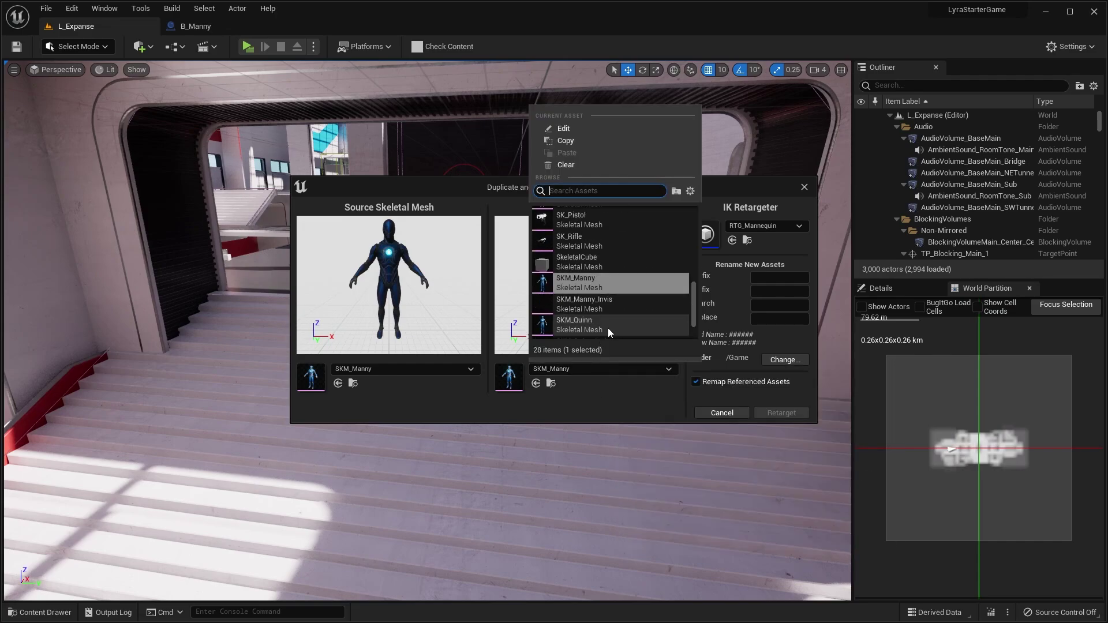
click(636, 395)
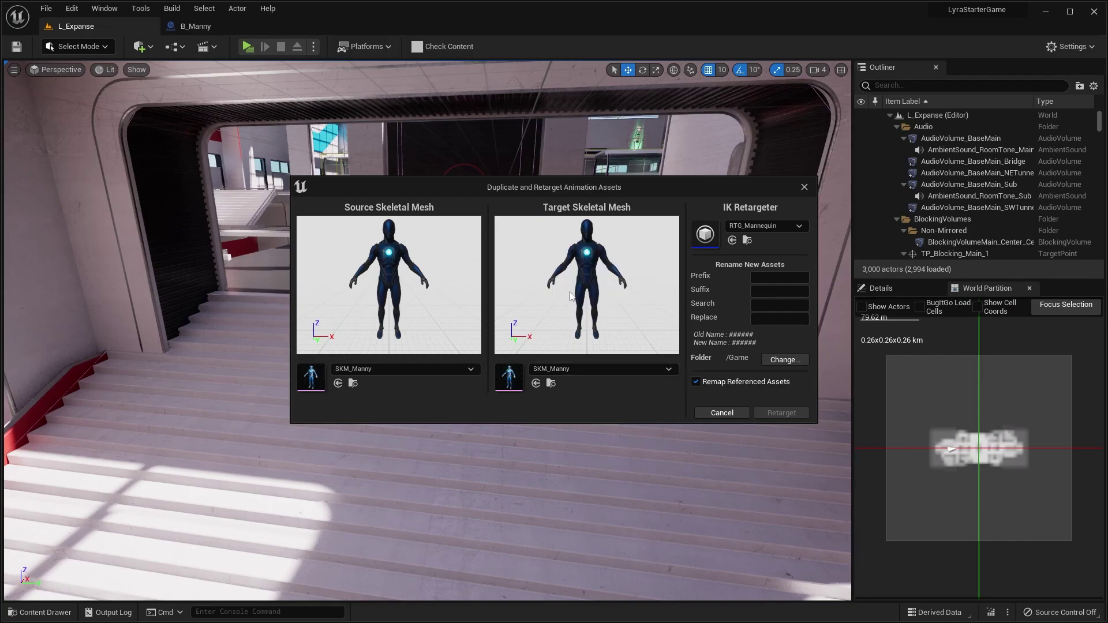
click(598, 370)
scroll(614, 311, up, 2)
scroll(614, 314, down, 5)
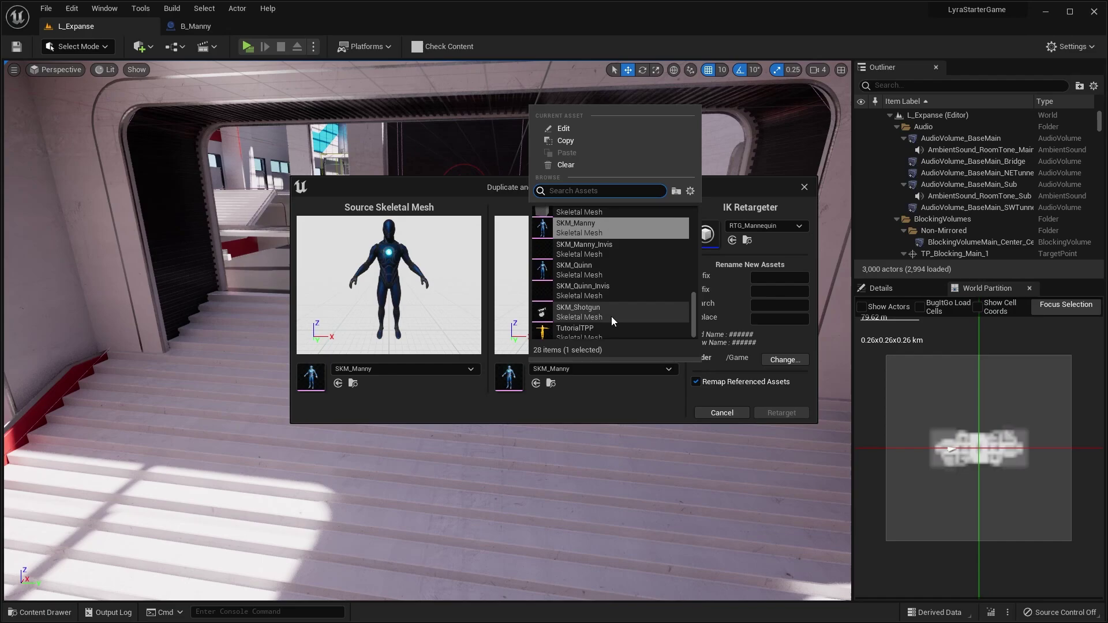
click(598, 385)
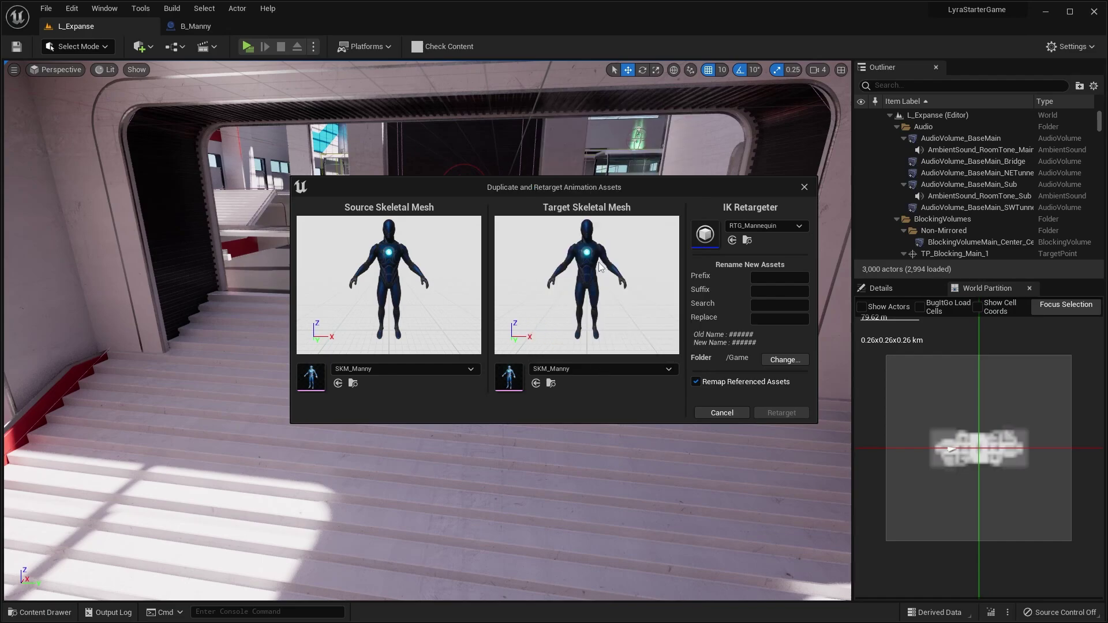
click(586, 366)
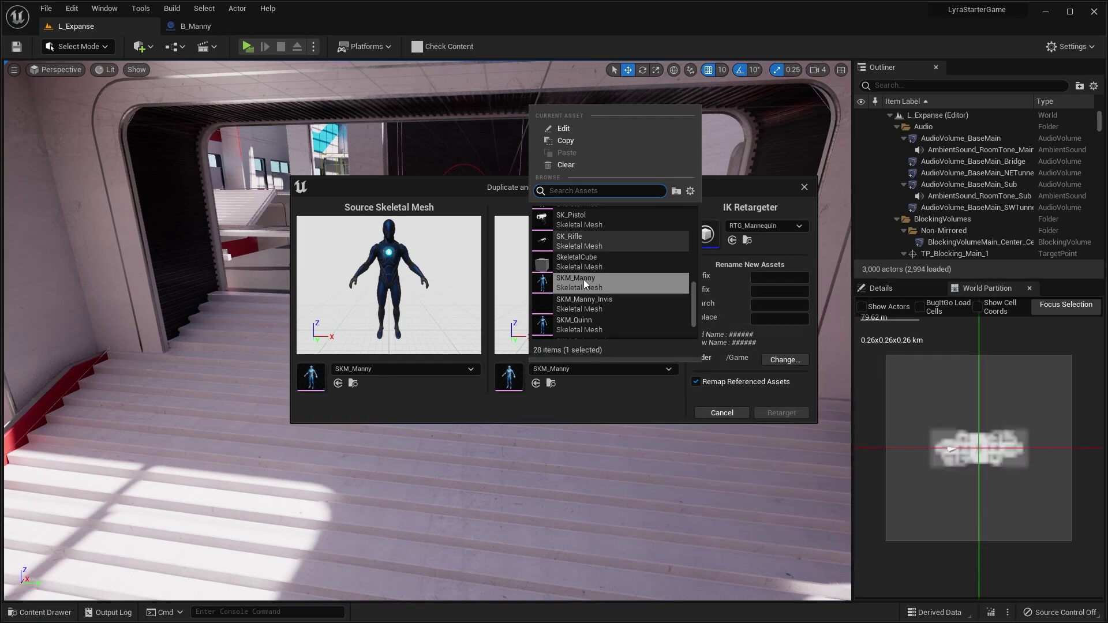
click(501, 282)
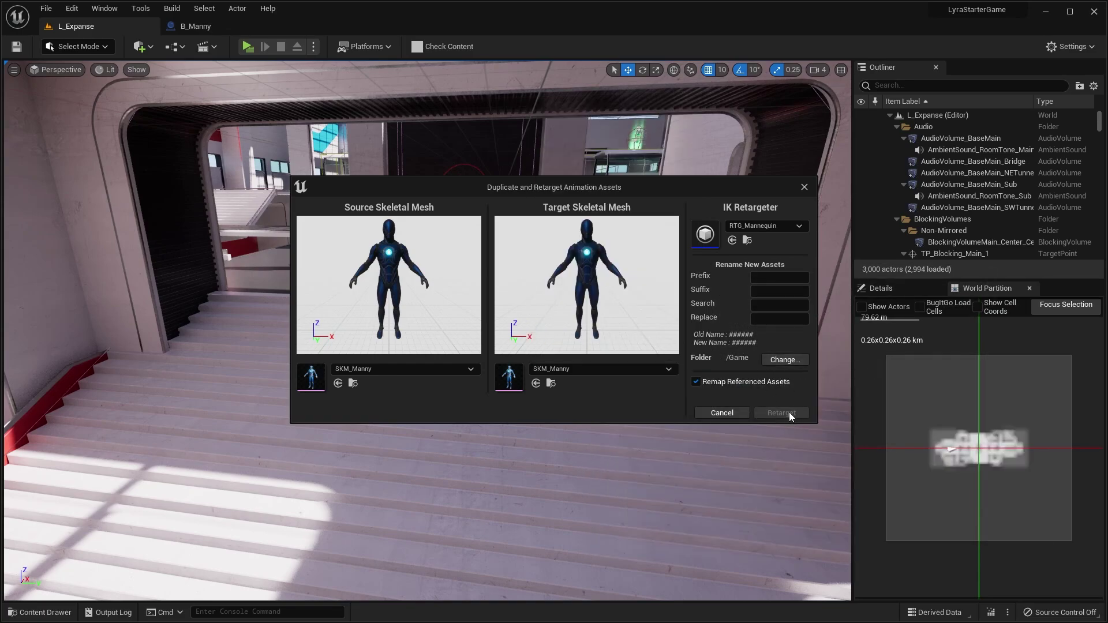
click(805, 187)
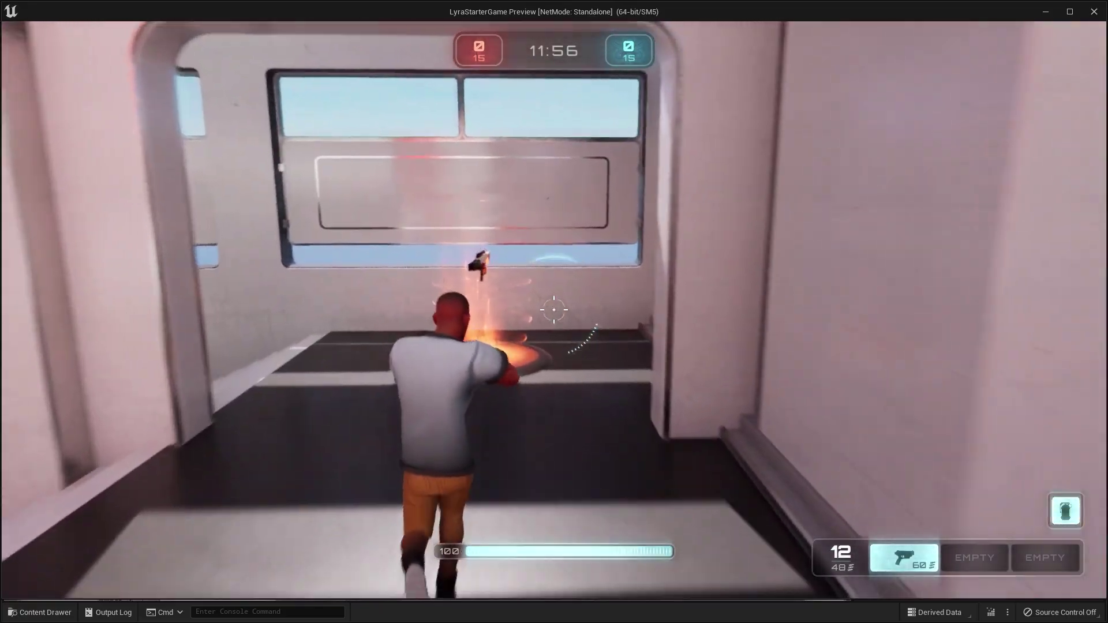
Play the game preview, running across the walkways and up the stairs and jumping to check the character's movement and weapon-holding animations.
key(w)
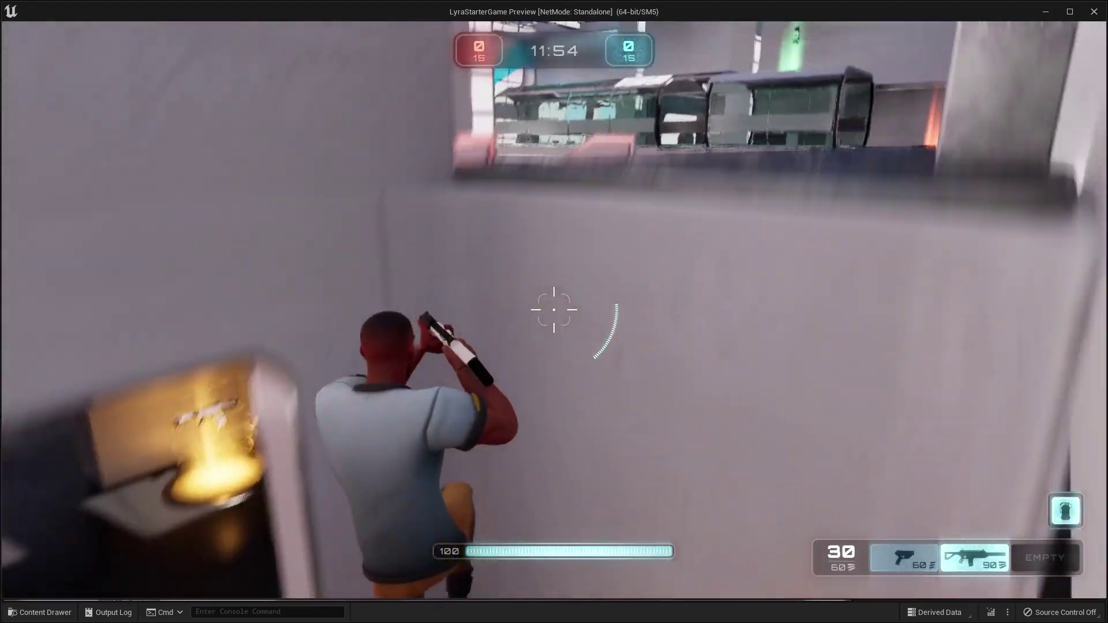
key(w)
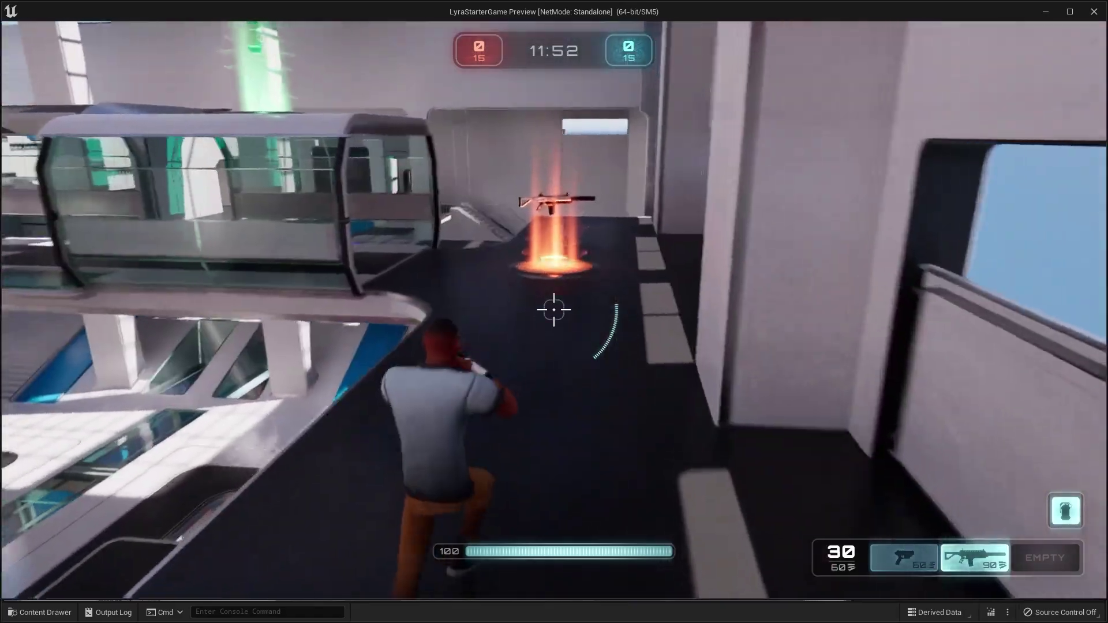
key(w)
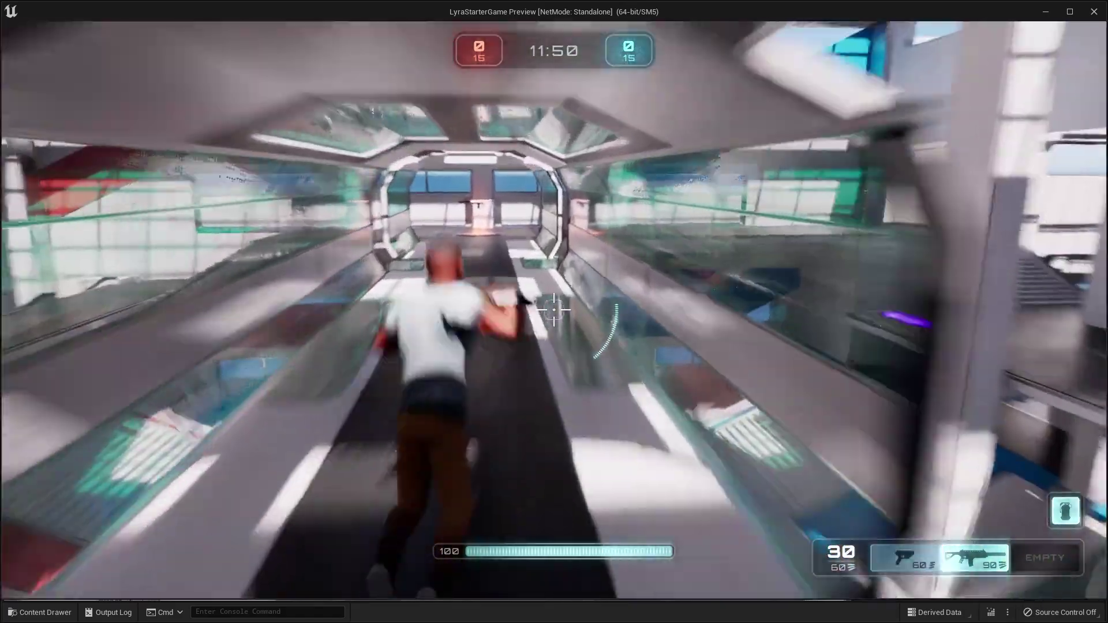
key(w)
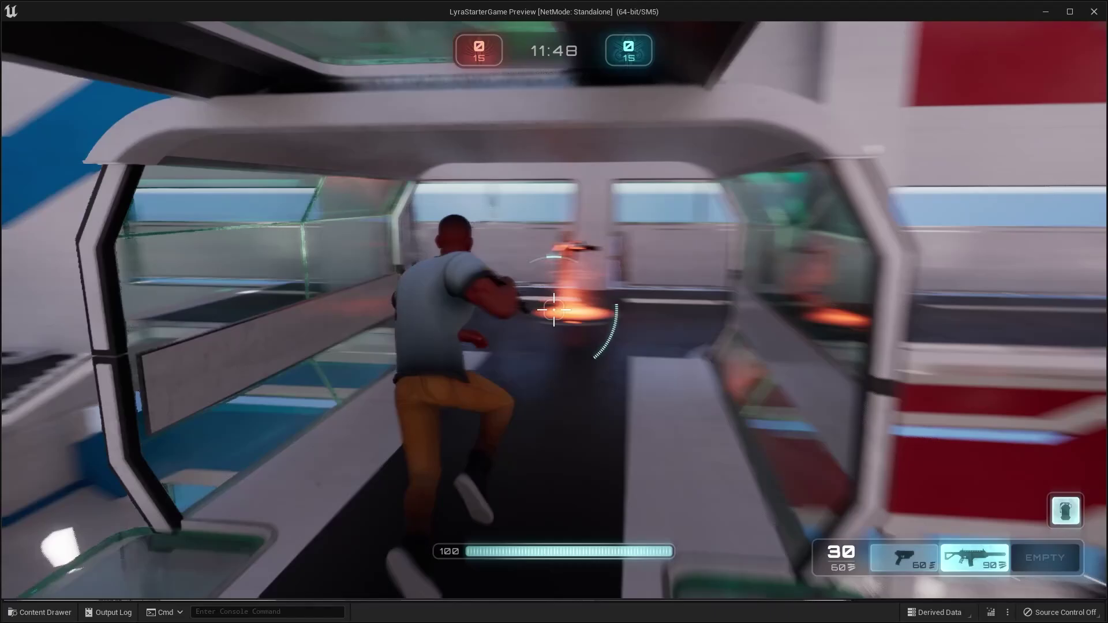
key(w)
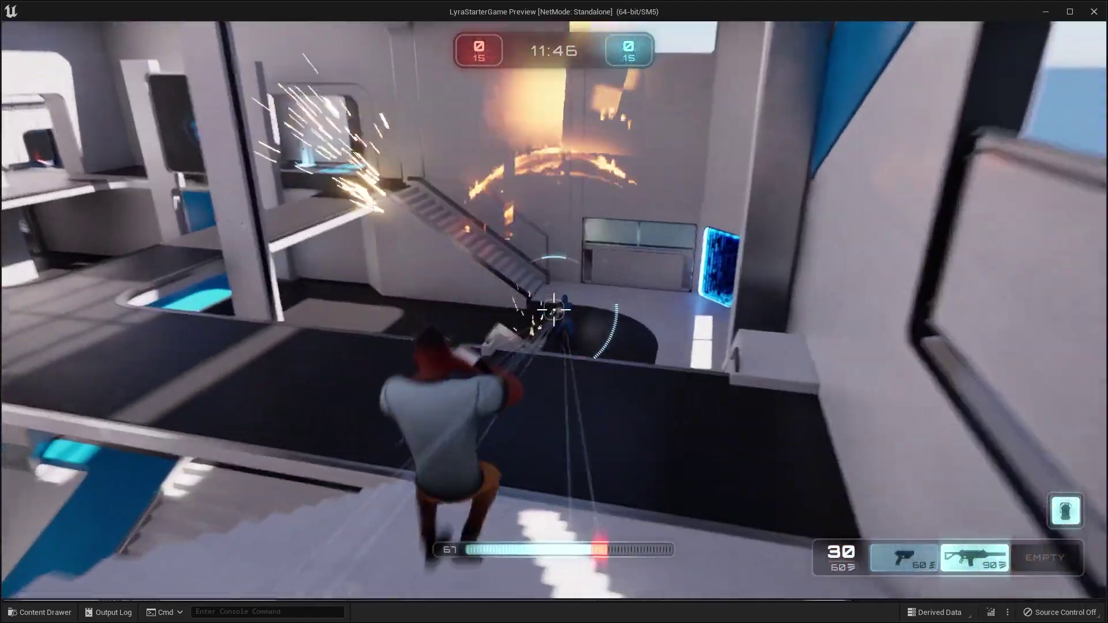
key(w)
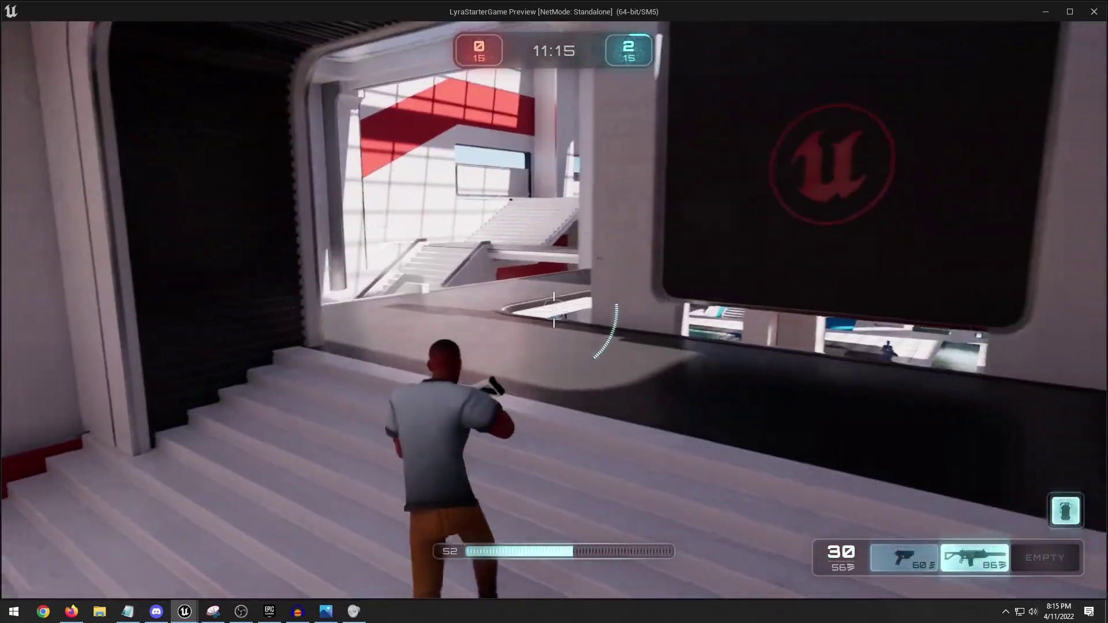
key(w)
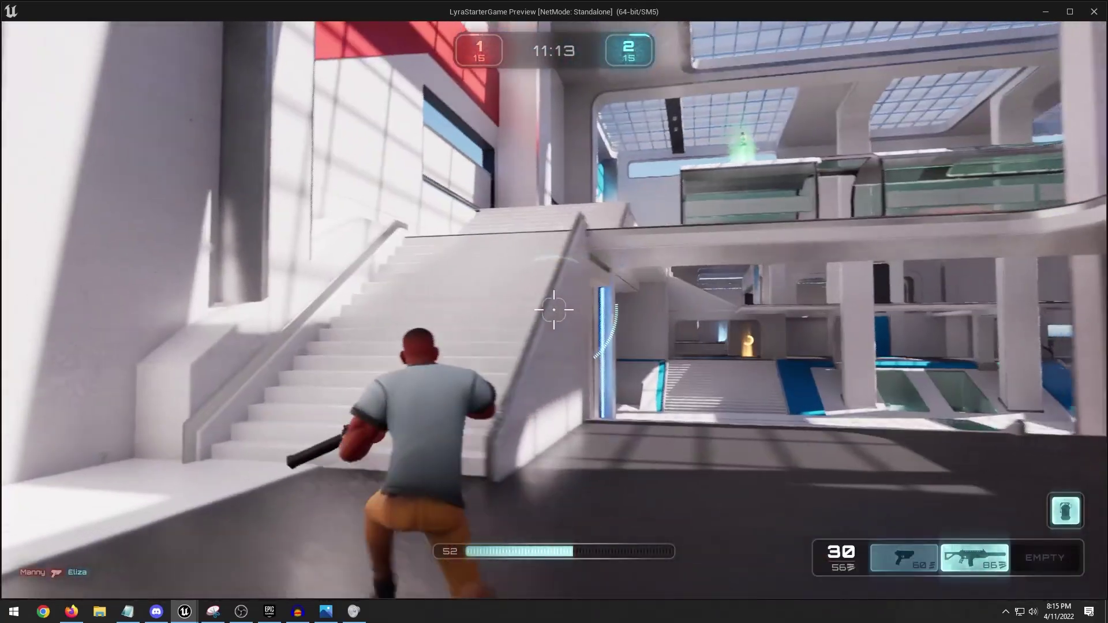
key(space)
key(w)
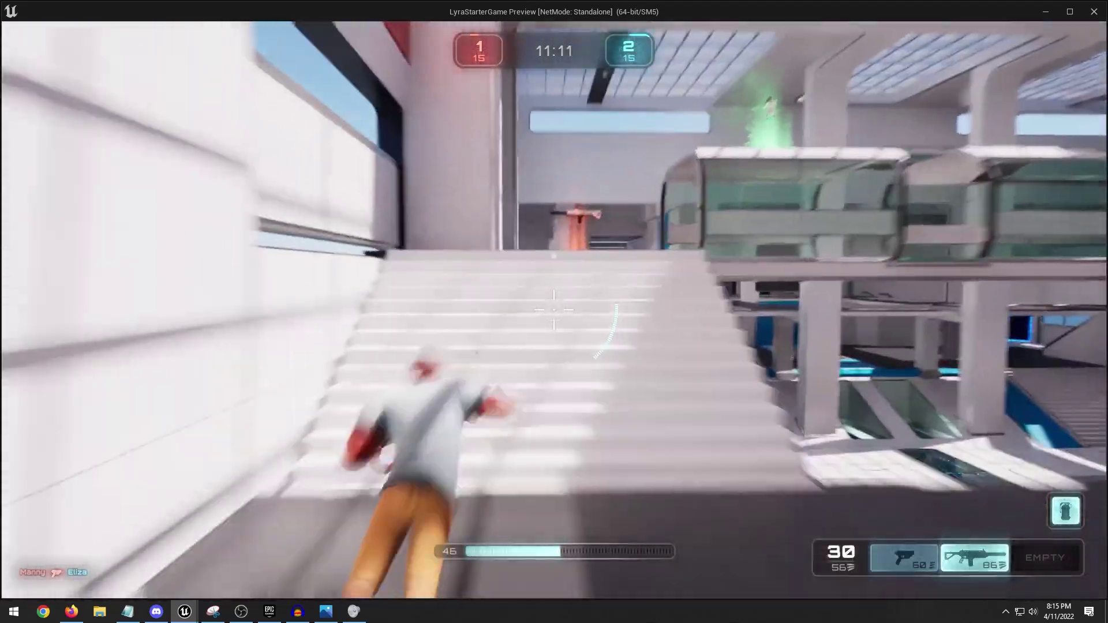